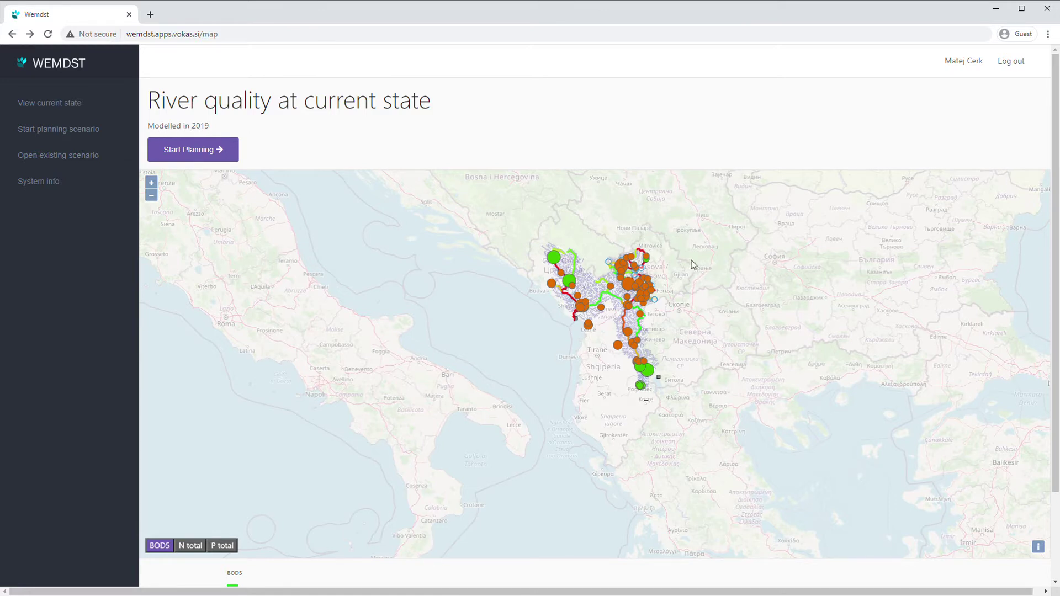
Examine the BOD5 river quality on the current-state map against the concentration and agglomeration legend.
{"action": "left_click_drag", "start_coordinate": [758, 291], "coordinate": [743, 313]}
{"action": "scroll", "coordinate": [665, 351], "scroll_direction": "up", "scroll_amount": 2}
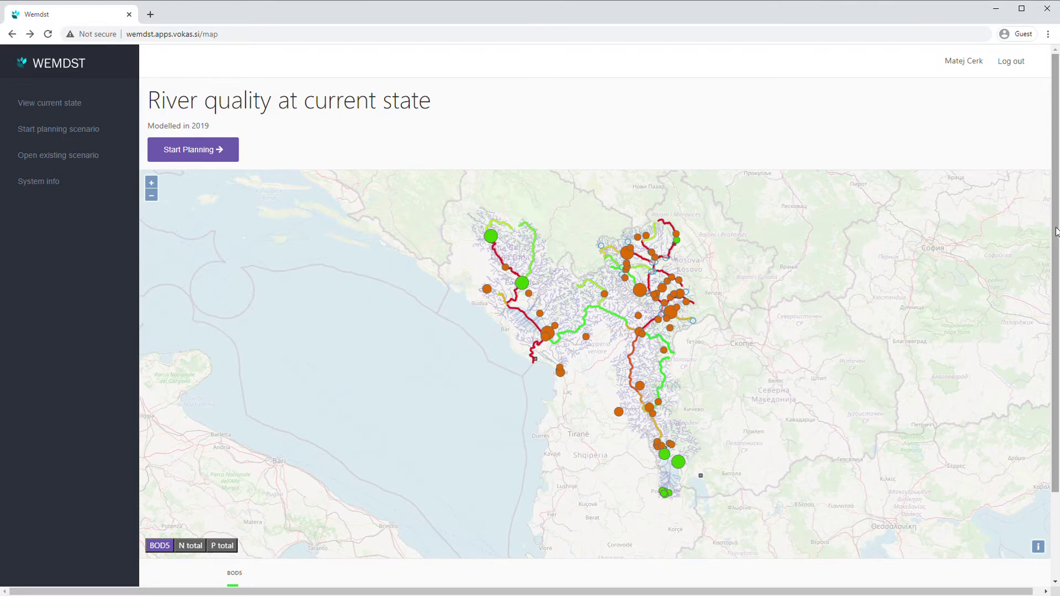
{"action": "left_click_drag", "start_coordinate": [1055, 232], "coordinate": [1057, 294]}
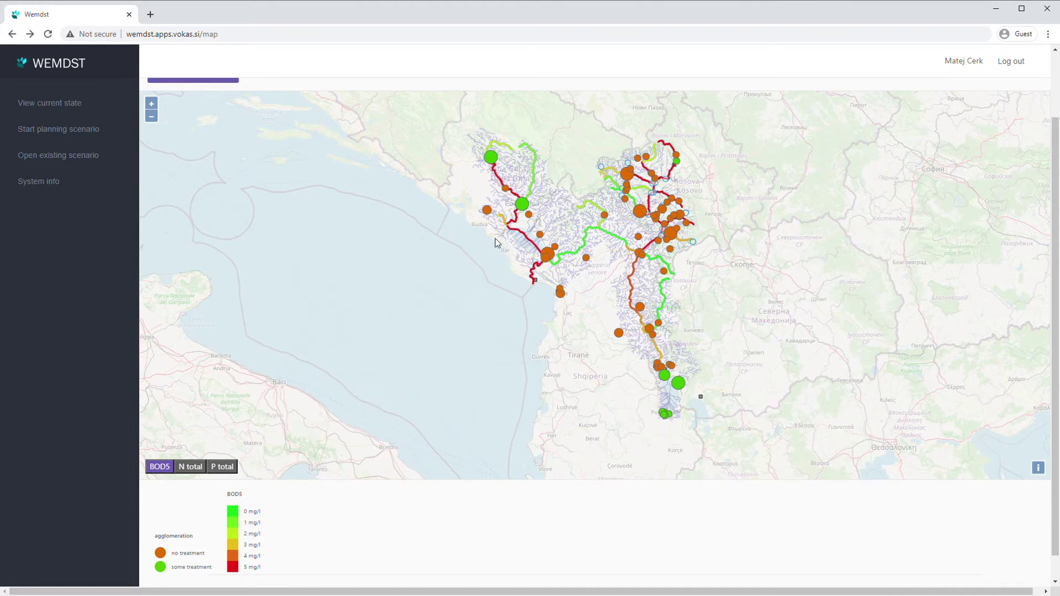
{"action": "mouse_move", "coordinate": [503, 220]}
{"action": "scroll", "coordinate": [531, 346], "scroll_direction": "up", "scroll_amount": 1}
{"action": "left_click_drag", "start_coordinate": [495, 255], "coordinate": [496, 385]}
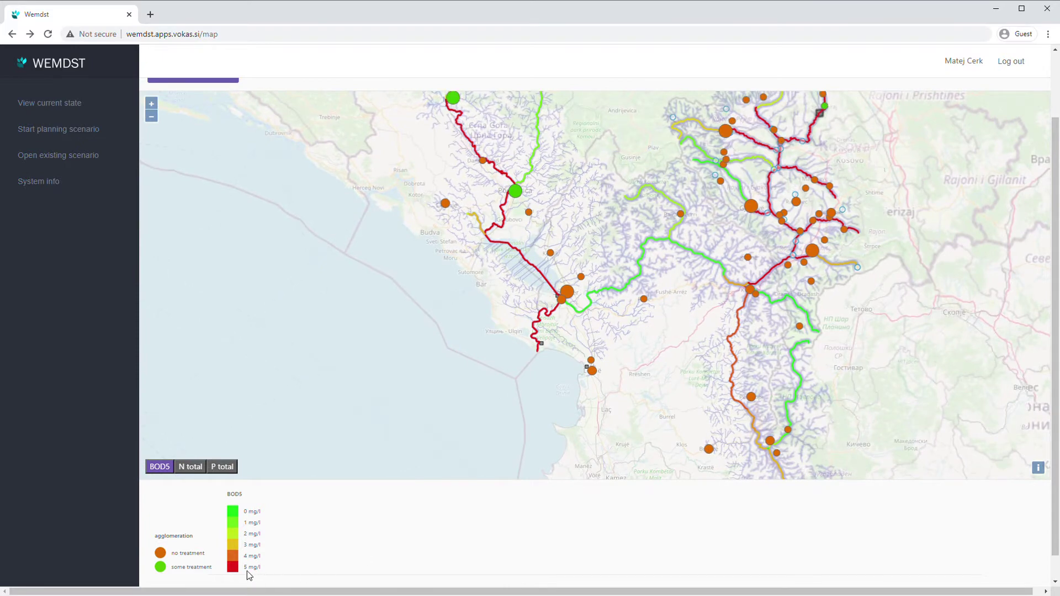
{"action": "left_click_drag", "start_coordinate": [484, 264], "coordinate": [481, 301]}
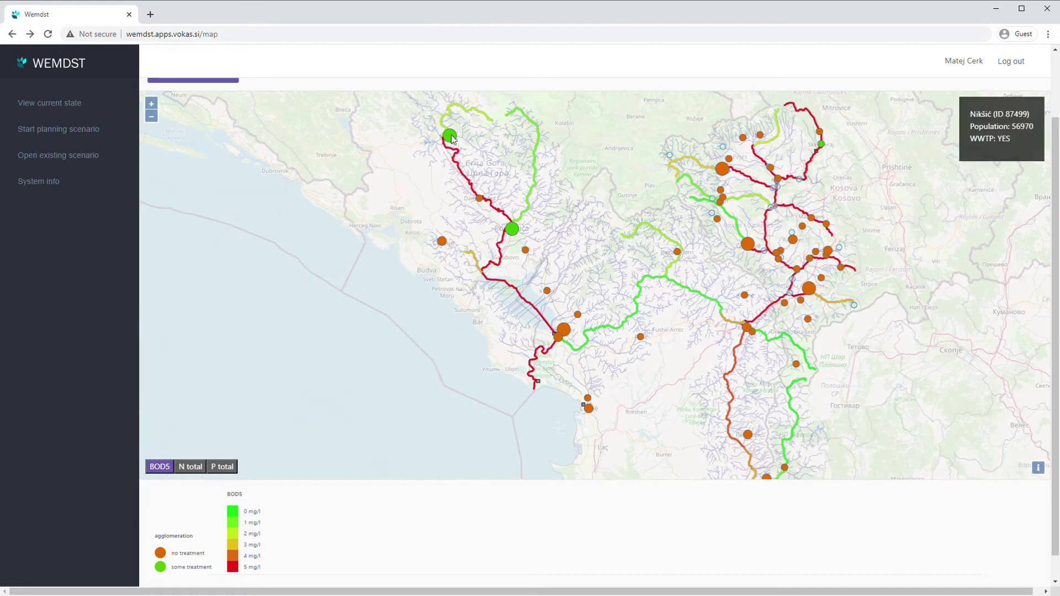
Inspect the population and WWTP details of the agglomerations along the polluted river down to Shkodër.
{"action": "mouse_move", "coordinate": [511, 229]}
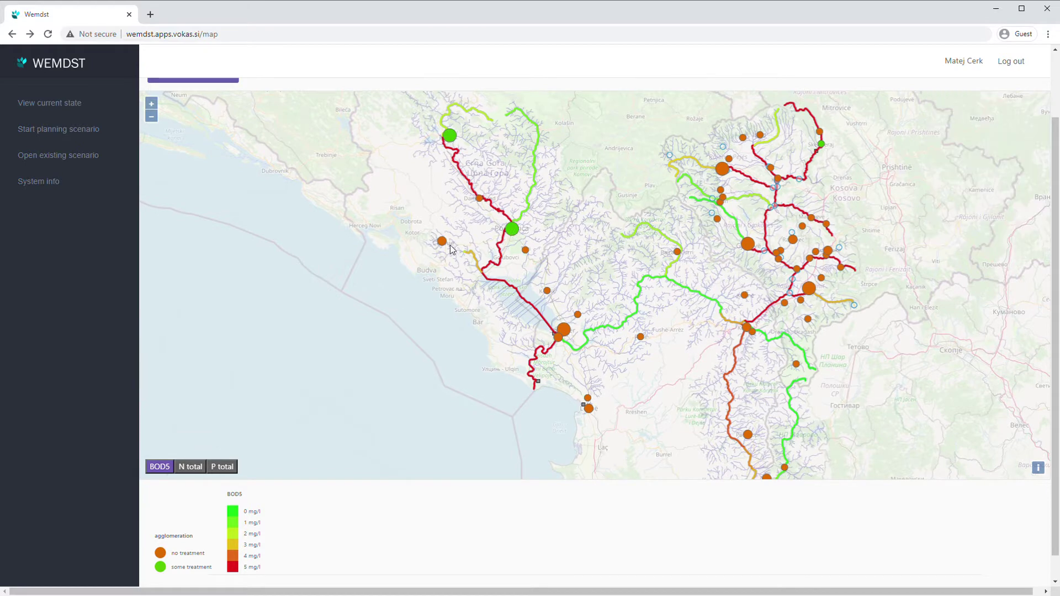
{"action": "mouse_move", "coordinate": [563, 331]}
{"action": "scroll", "coordinate": [564, 330], "scroll_direction": "up", "scroll_amount": 1}
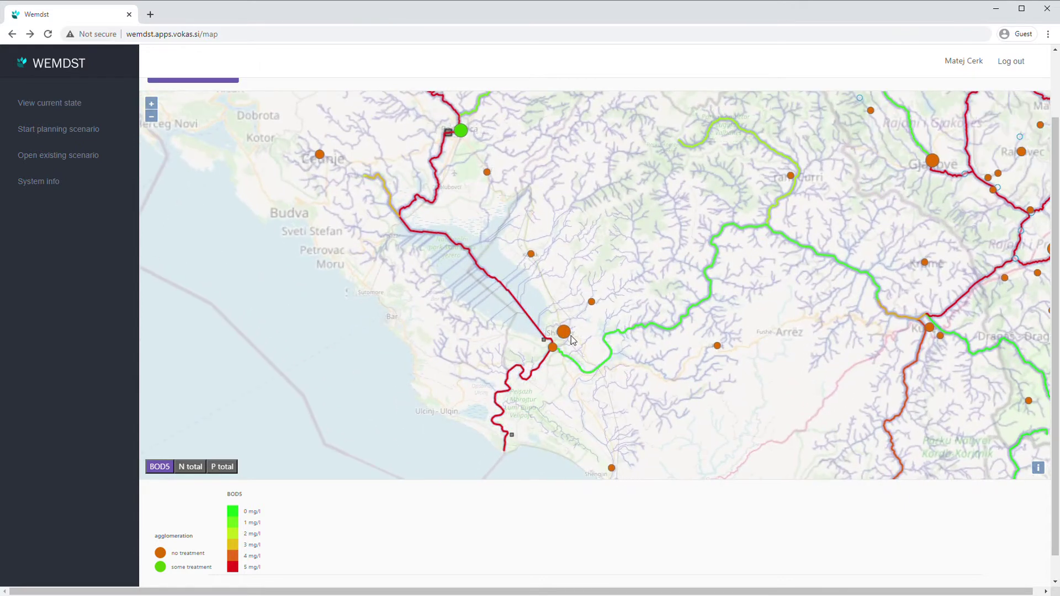
{"action": "scroll", "coordinate": [565, 333], "scroll_direction": "up", "scroll_amount": 1}
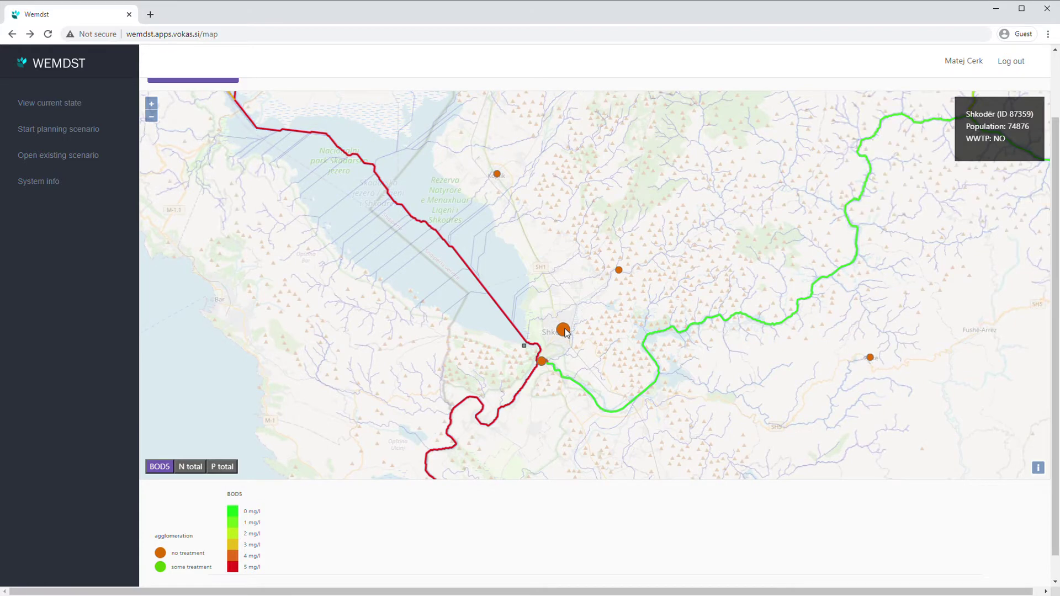
{"action": "mouse_move", "coordinate": [543, 366]}
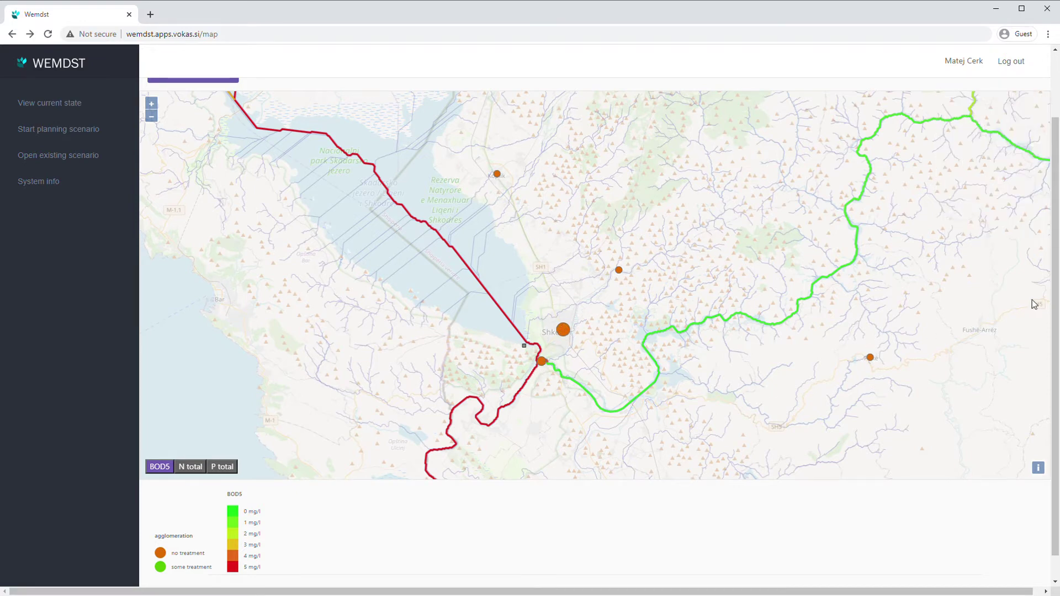
Start planning a new scenario for city planners.
{"action": "scroll", "coordinate": [1034, 304], "scroll_direction": "up", "scroll_amount": 2}
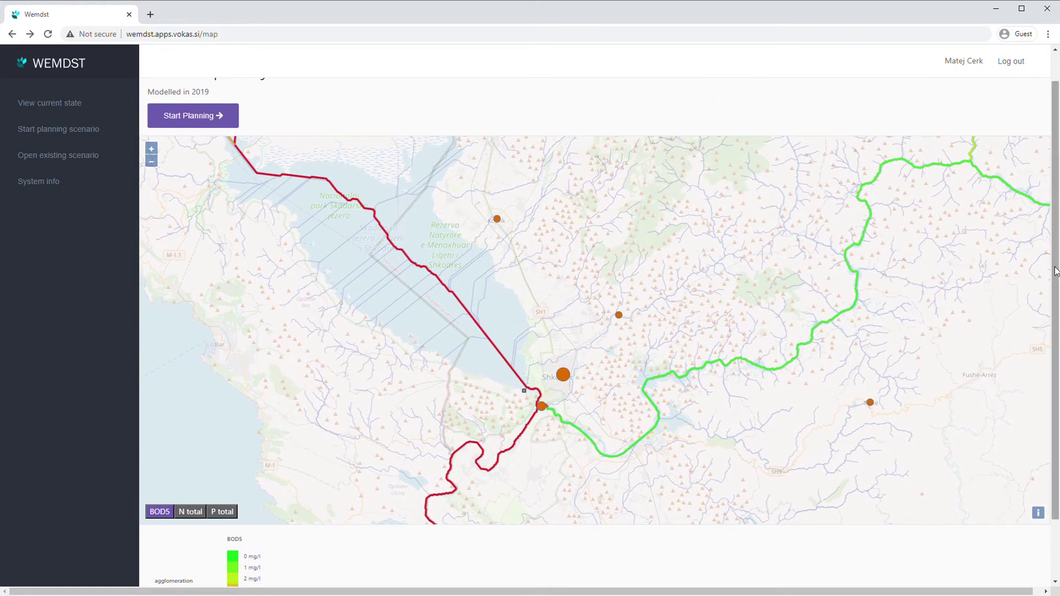
{"action": "scroll", "coordinate": [1052, 341], "scroll_direction": "down", "scroll_amount": 2}
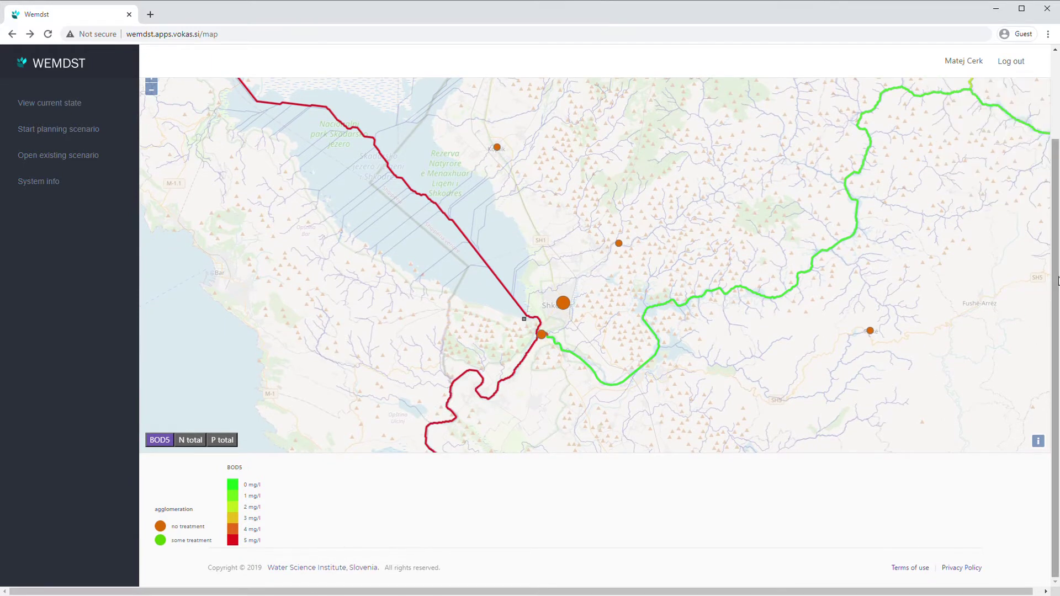
{"action": "left_click_drag", "start_coordinate": [1056, 288], "coordinate": [1056, 195]}
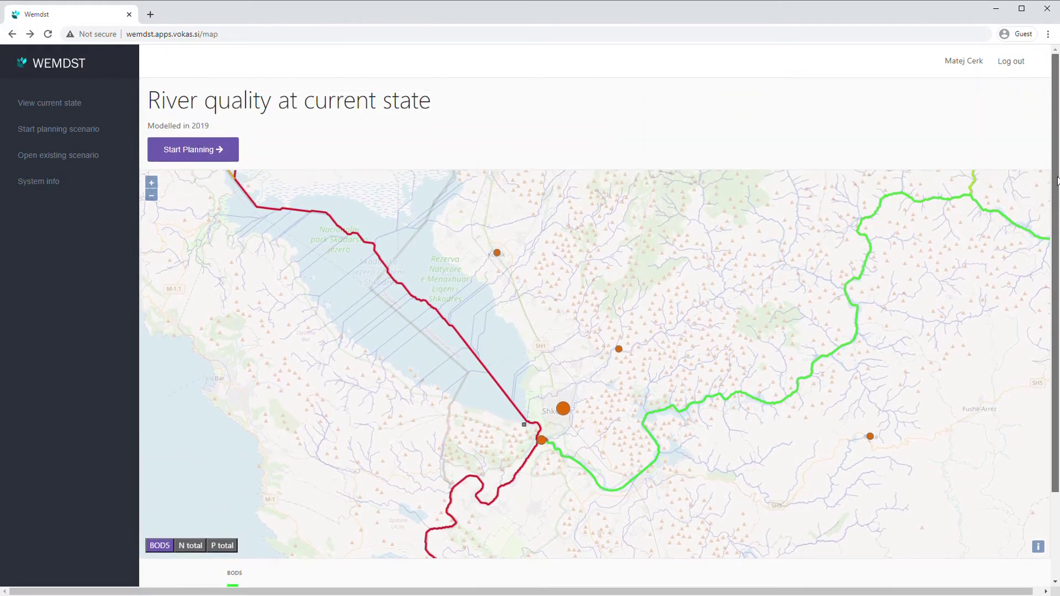
{"action": "left_click", "coordinate": [205, 159]}
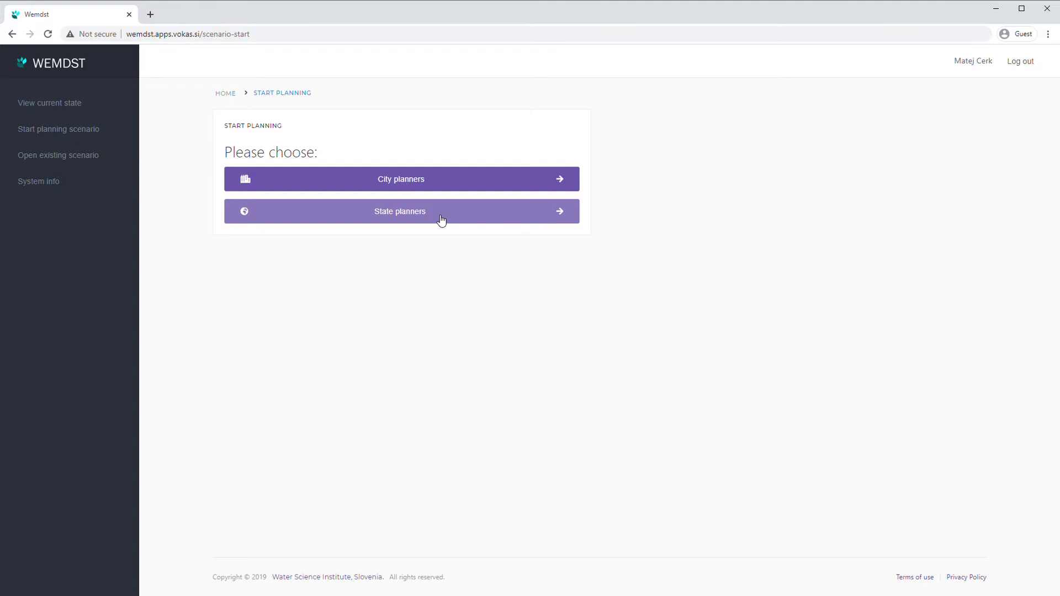
{"action": "left_click", "coordinate": [411, 185]}
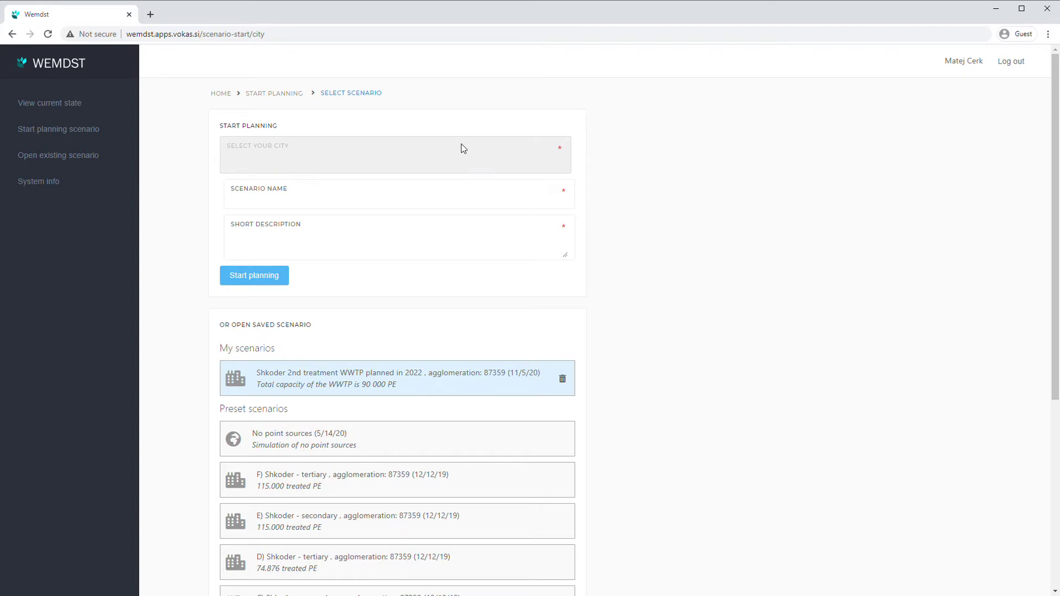
Choose Shkodër as the city and name the scenario "Shkoder city WWTP".
{"action": "left_click", "coordinate": [577, 147]}
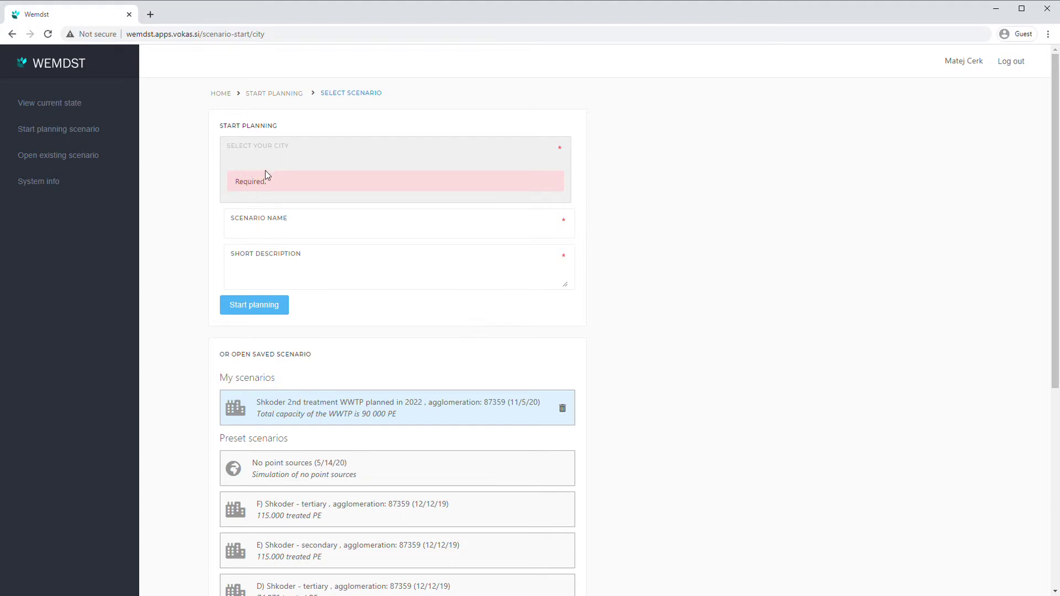
{"action": "key", "text": "Down"}
{"action": "key", "text": "Up"}
{"action": "left_click", "coordinate": [279, 206]}
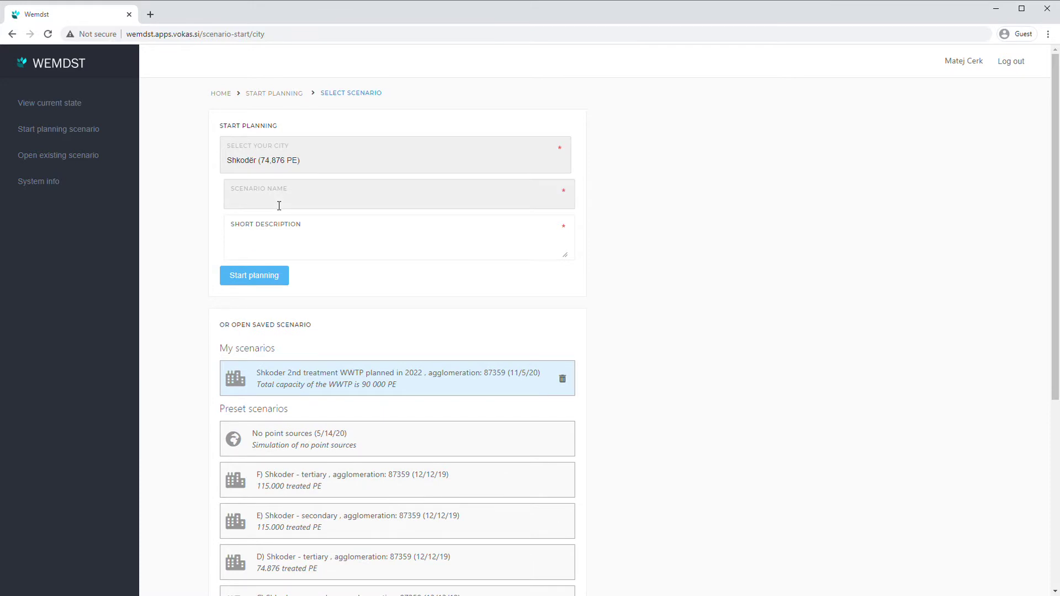
{"action": "type", "text": "Shkoder city WWTP"}
Describe the scenario as "Planned for the year 2022, used only for presentation" and start planning it.
{"action": "left_click", "coordinate": [266, 248]}
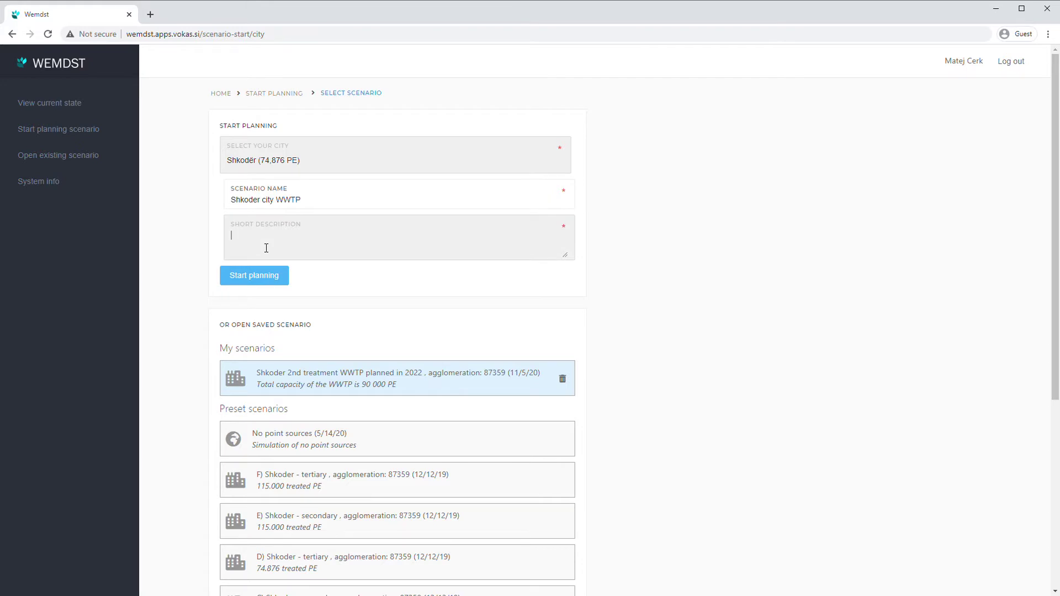
{"action": "type", "text": "Planned for the year 2022, u"}
{"action": "key", "text": "BackSpace"}
{"action": "key", "text": "BackSpace"}
{"action": "type", "text": "d only for presenta"}
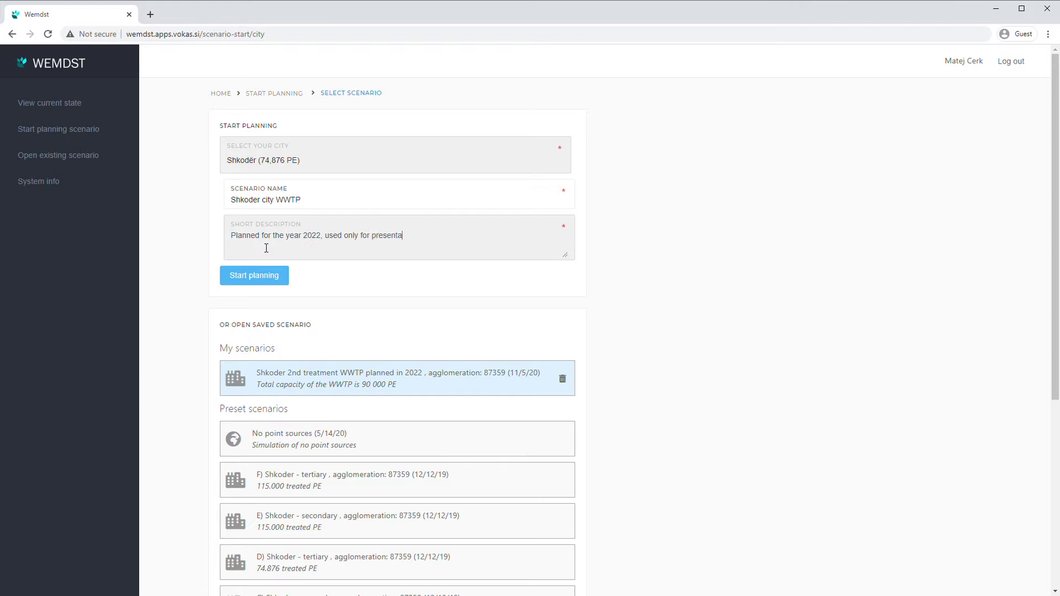
{"action": "type", "text": "ition"}
{"action": "left_click", "coordinate": [259, 276]}
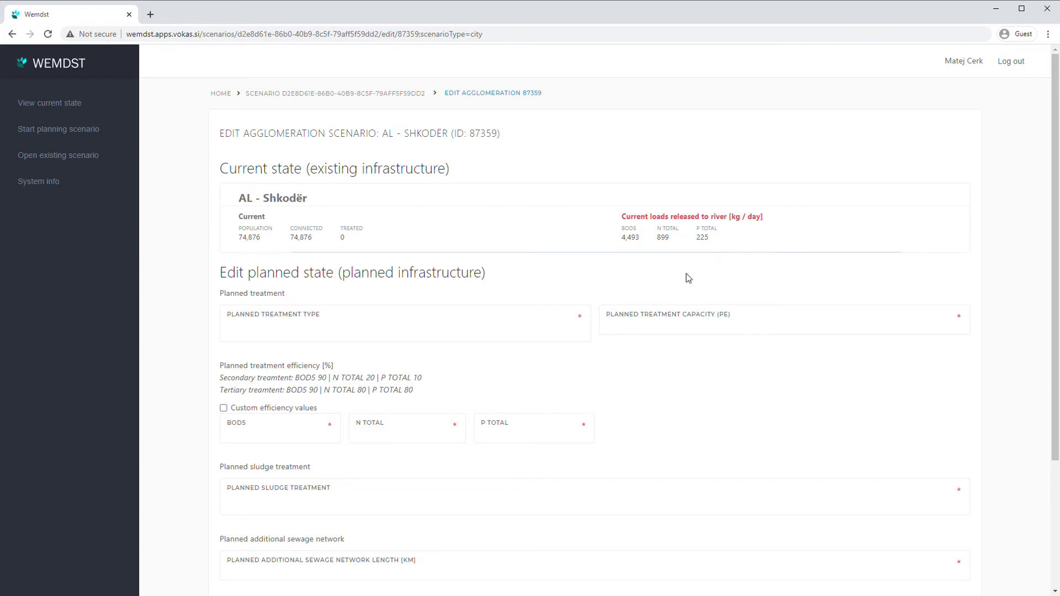
Set the planned treatment type to secondary with a treatment capacity of 75000 PE.
{"action": "left_click", "coordinate": [263, 349]}
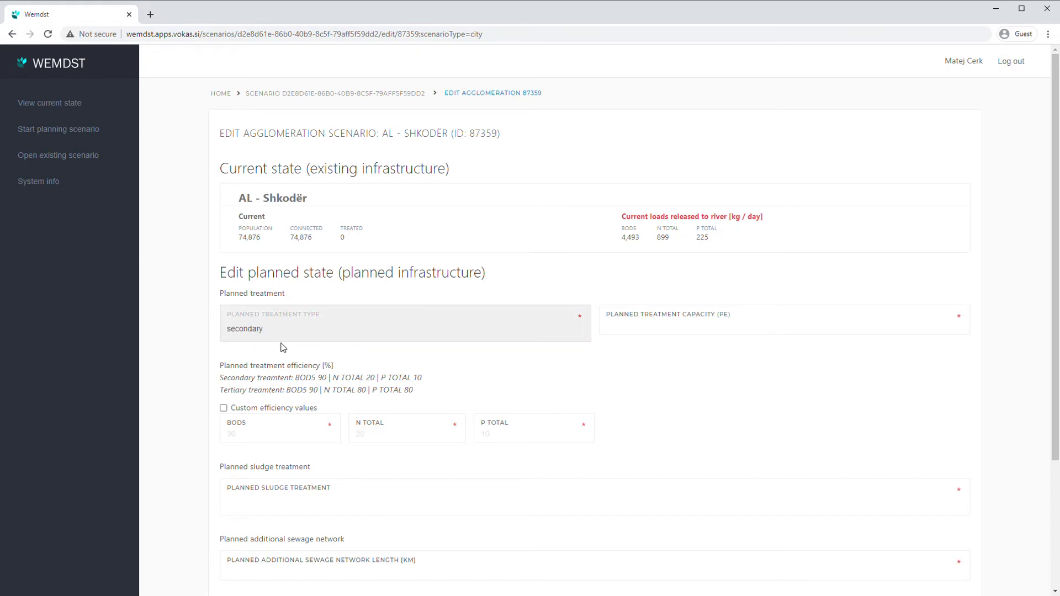
{"action": "left_click", "coordinate": [651, 331]}
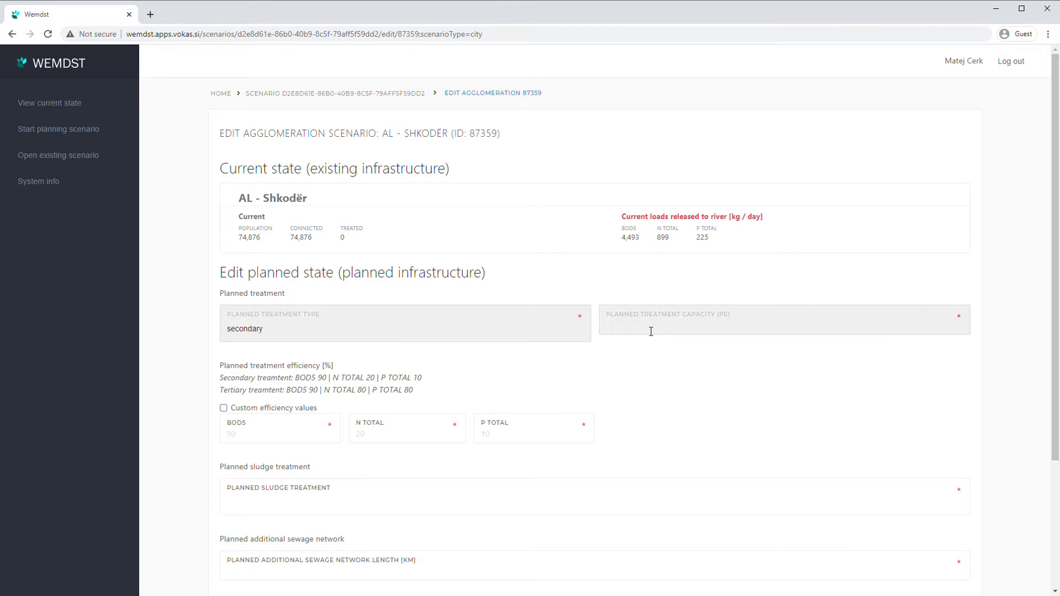
{"action": "type", "text": "75000"}
{"action": "left_click", "coordinate": [646, 356]}
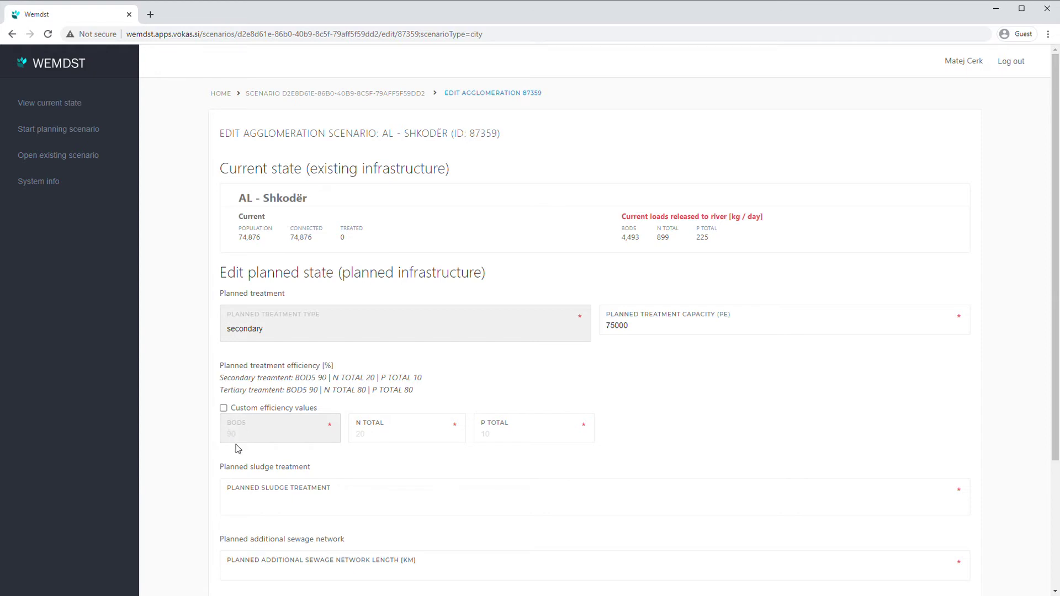
Enable custom efficiency values and check that the BOD5, N total and P total fields are editable.
{"action": "left_click", "coordinate": [223, 408]}
{"action": "double_click", "coordinate": [231, 435]}
{"action": "double_click", "coordinate": [362, 436]}
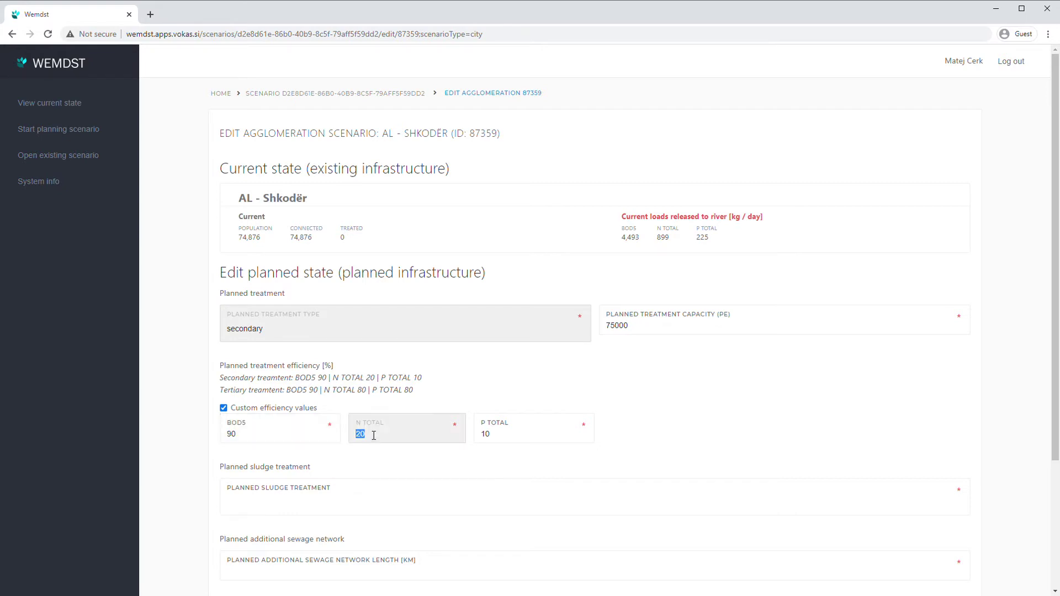
{"action": "double_click", "coordinate": [485, 435]}
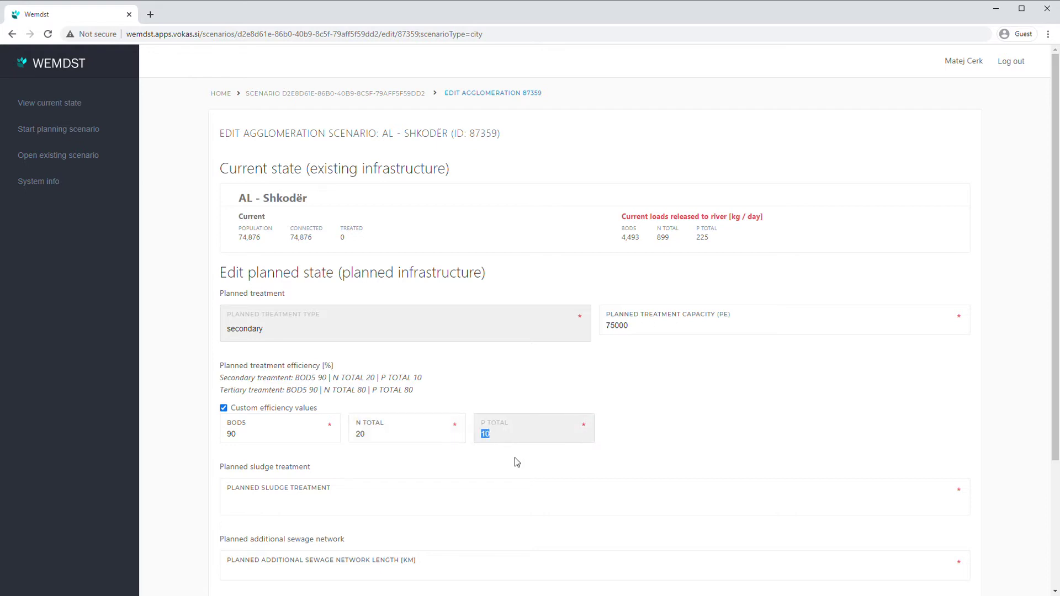
{"action": "left_click", "coordinate": [514, 457]}
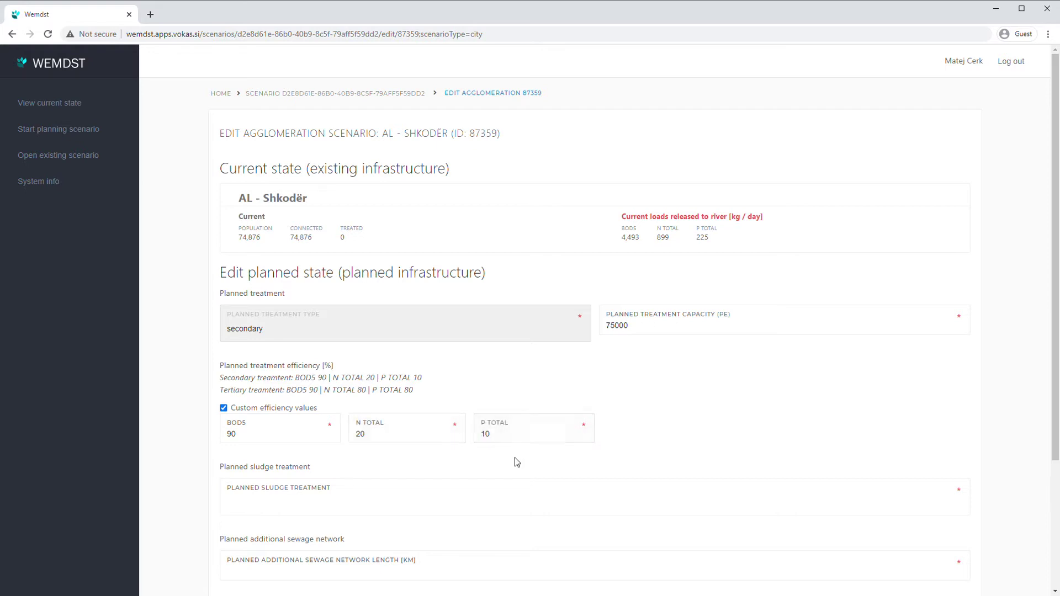
{"action": "left_click", "coordinate": [227, 410]}
{"action": "left_click", "coordinate": [227, 410]}
Try a custom BOD5 efficiency of 95, restore it to 90 and turn custom efficiency values off.
{"action": "left_click", "coordinate": [250, 437]}
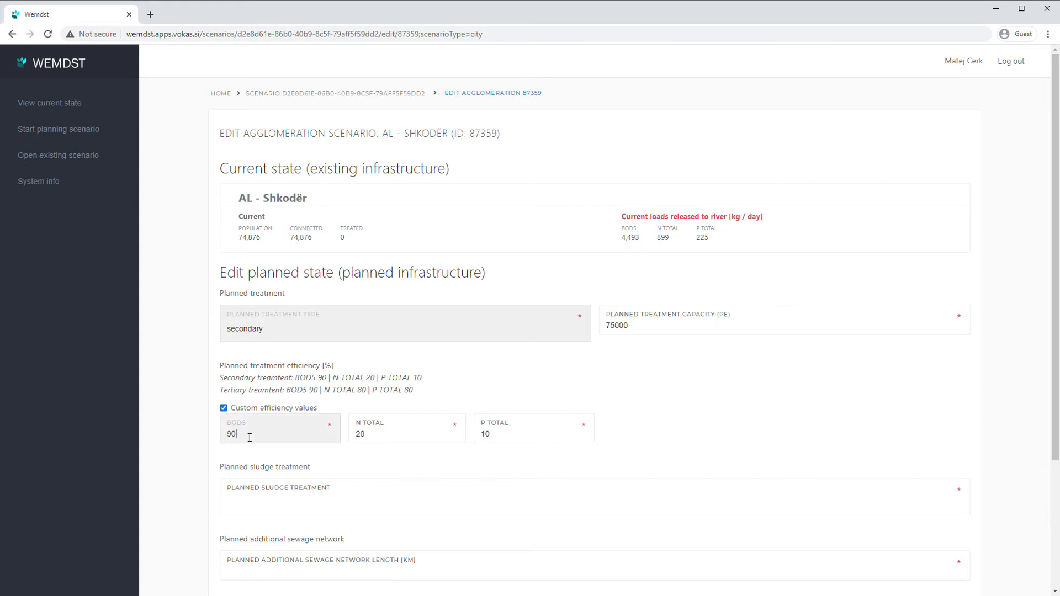
{"action": "double_click", "coordinate": [250, 437]}
{"action": "type", "text": "95"}
{"action": "double_click", "coordinate": [230, 436]}
{"action": "type", "text": "90"}
{"action": "left_click", "coordinate": [250, 452]}
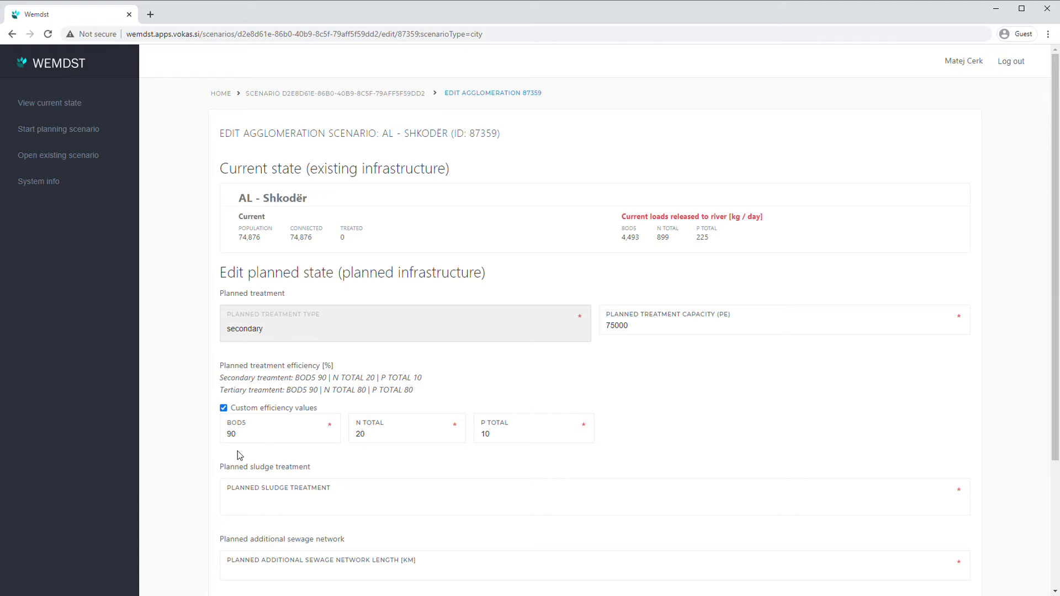
{"action": "left_click", "coordinate": [224, 408]}
Set the planned sludge treatment to reed beds and the additional sewage network length to 30 km.
{"action": "key", "text": "Up"}
{"action": "scroll", "coordinate": [668, 411], "scroll_direction": "down", "scroll_amount": 1}
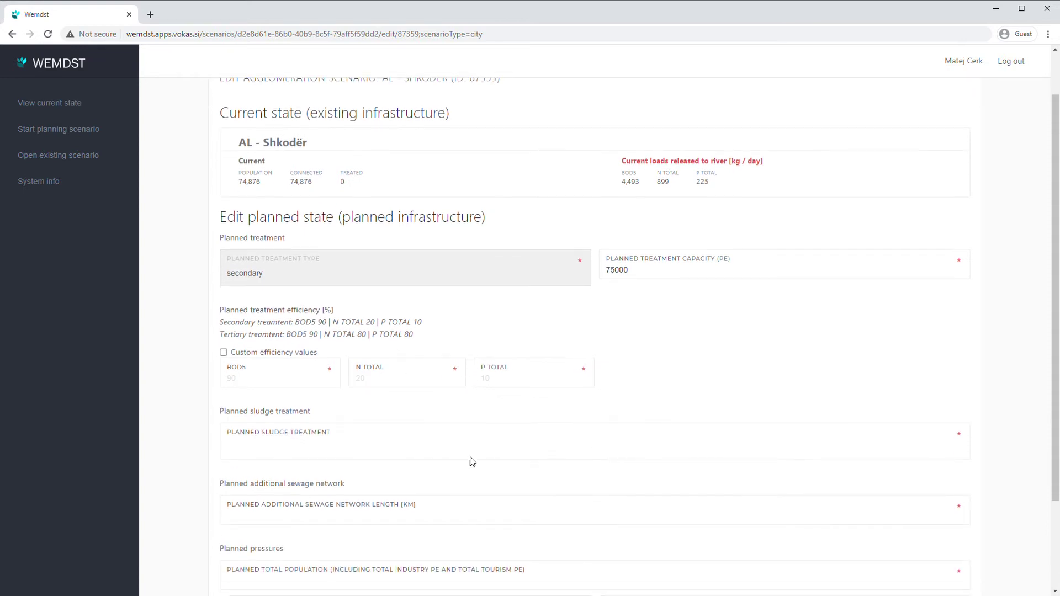
{"action": "left_click", "coordinate": [249, 453]}
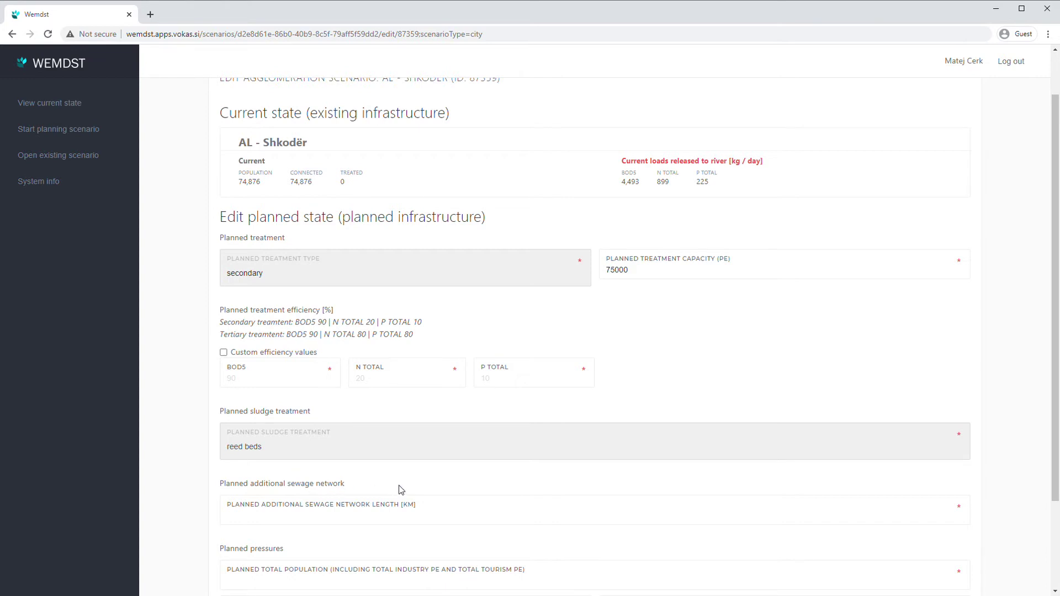
{"action": "scroll", "coordinate": [187, 458], "scroll_direction": "down", "scroll_amount": 1}
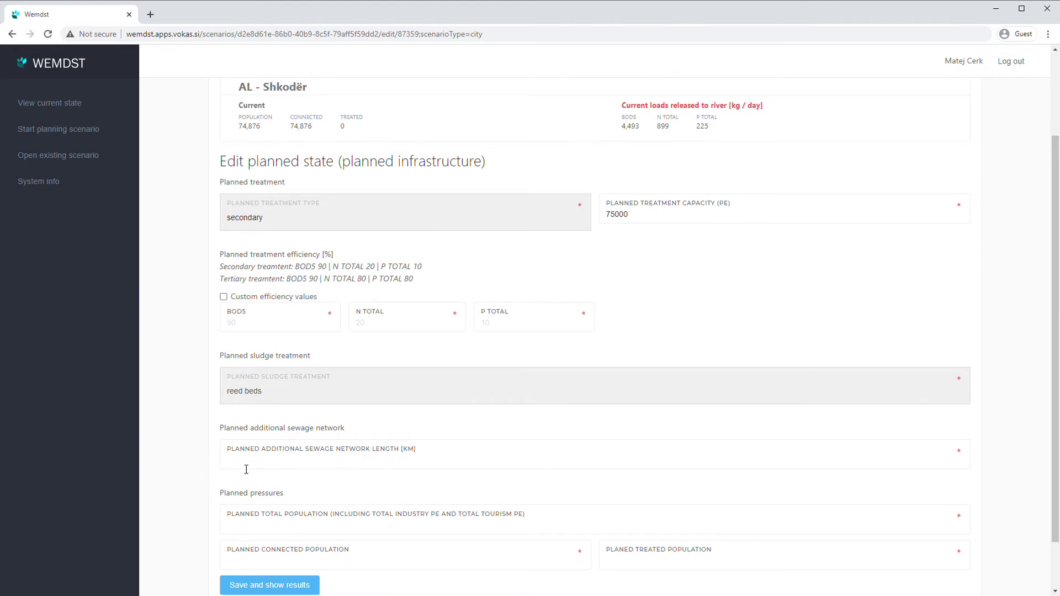
{"action": "left_click", "coordinate": [291, 467]}
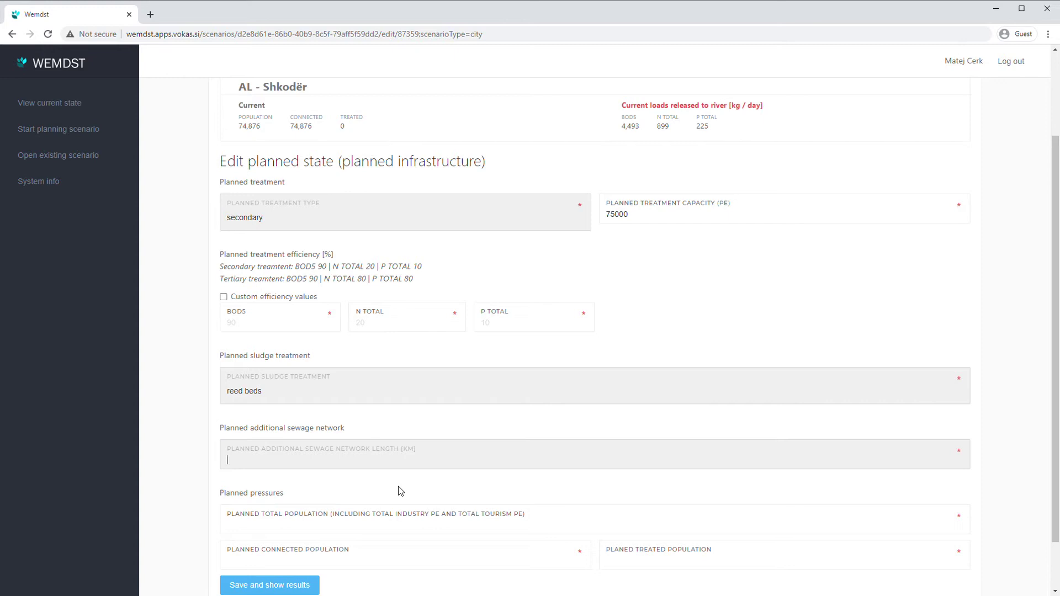
{"action": "type", "text": "30"}
{"action": "scroll", "coordinate": [389, 490], "scroll_direction": "down", "scroll_amount": 2}
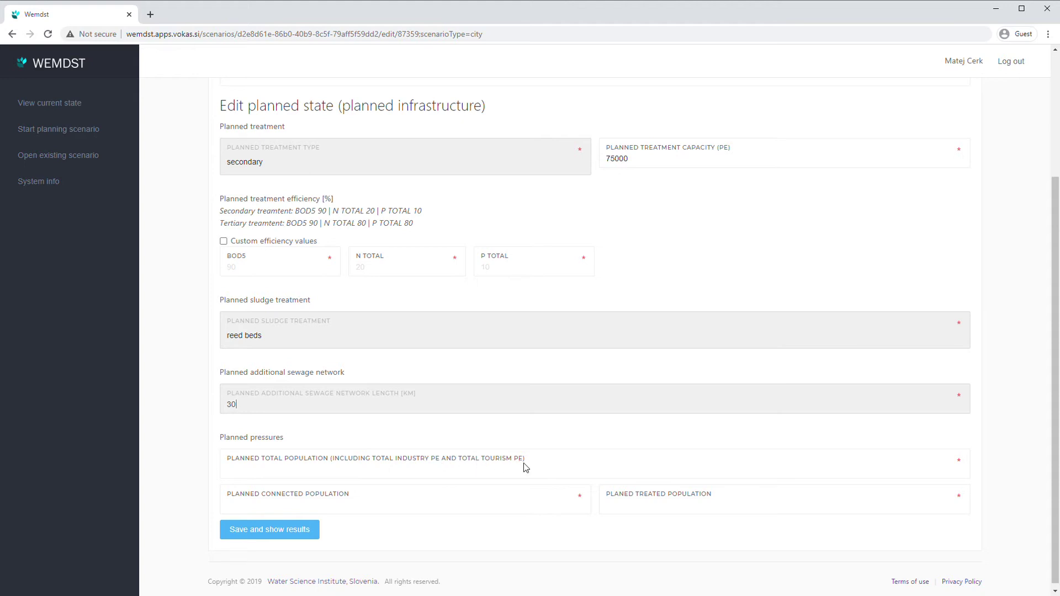
Set both the planned total population and the planned connected population to 75000.
{"action": "scroll", "coordinate": [523, 462], "scroll_direction": "up", "scroll_amount": 2}
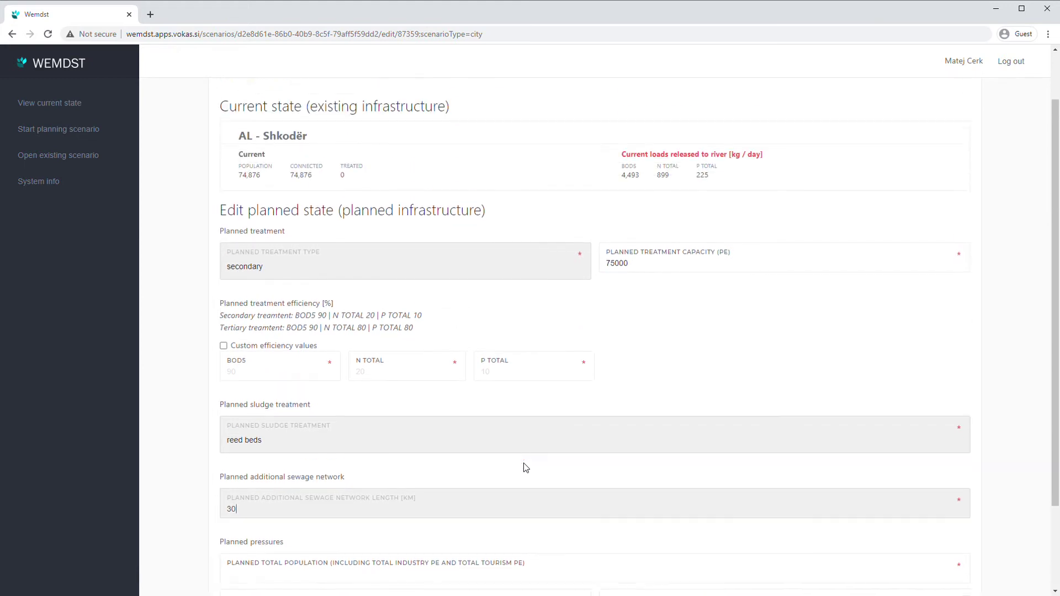
{"action": "scroll", "coordinate": [523, 464], "scroll_direction": "down", "scroll_amount": 2}
{"action": "left_click", "coordinate": [383, 466]}
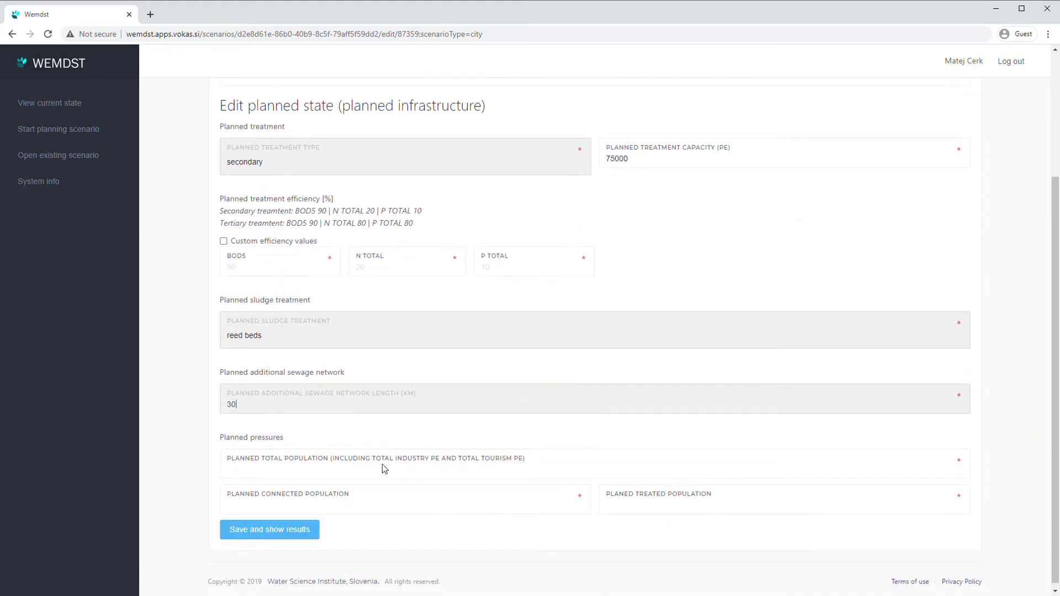
{"action": "type", "text": "7"}
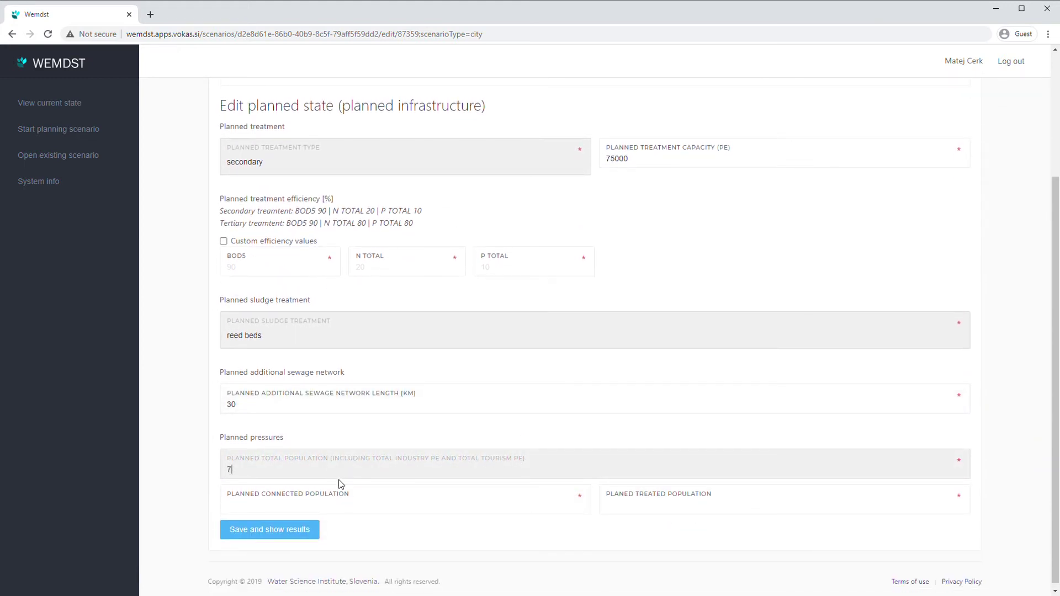
{"action": "type", "text": "5000"}
{"action": "left_click", "coordinate": [328, 510]}
{"action": "type", "text": "750"}
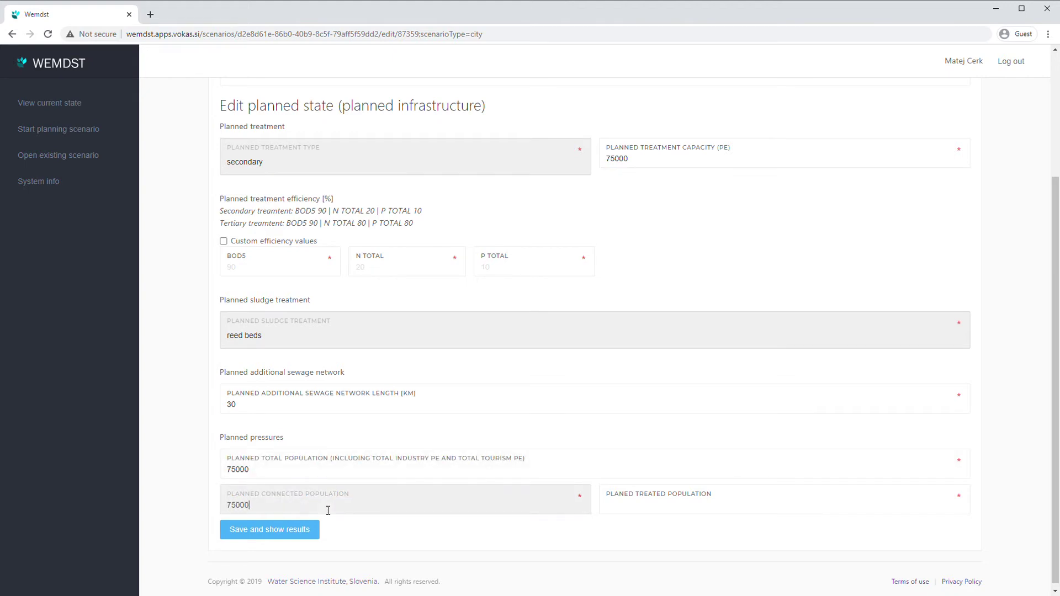
Set the planned treated population to 75000, then save the planned state and show the results.
{"action": "left_click", "coordinate": [638, 515]}
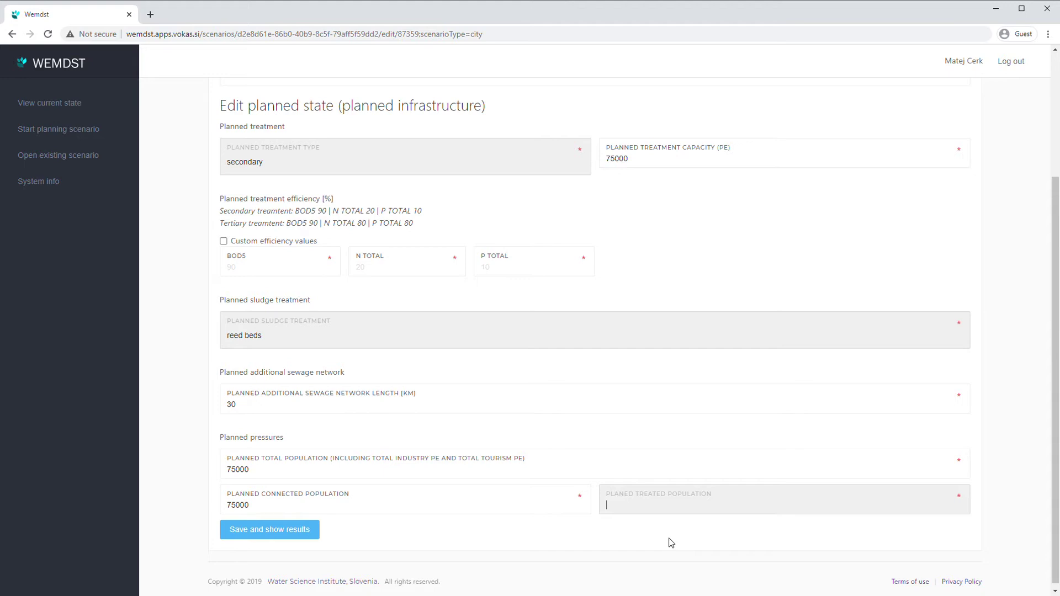
{"action": "type", "text": "75000"}
{"action": "left_click", "coordinate": [304, 542]}
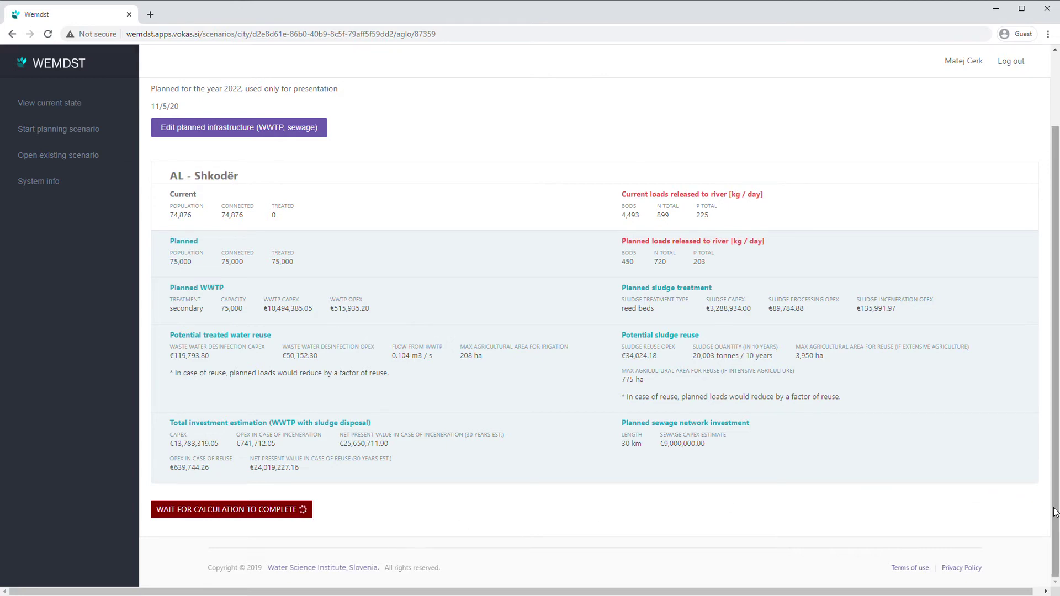
Review the scenario's cost and load summary and compare modelled river data near Shkodër on the current and planned maps.
{"action": "left_click_drag", "start_coordinate": [1054, 512], "coordinate": [1058, 446]}
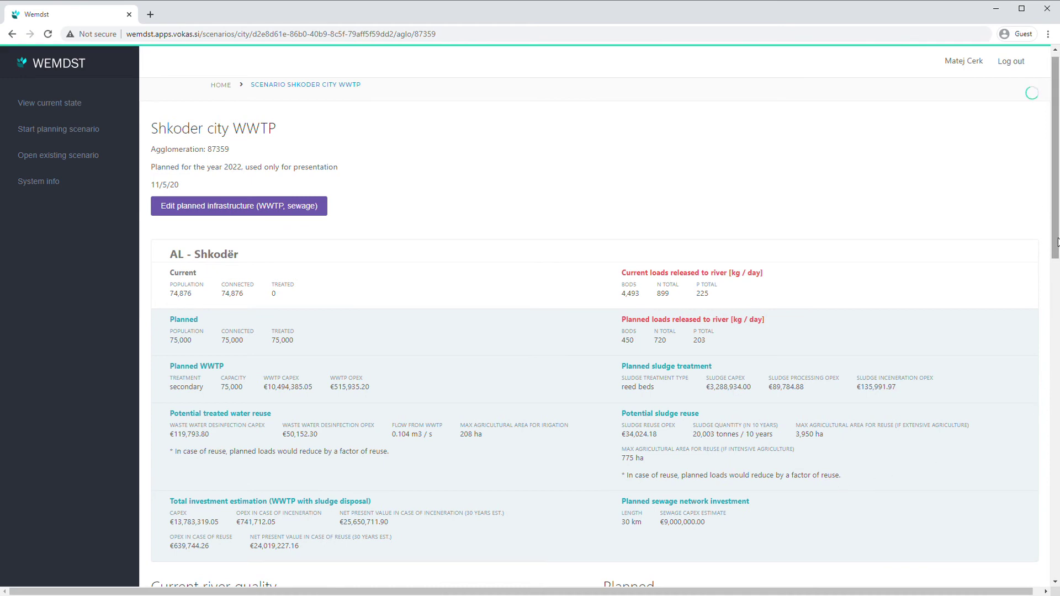
{"action": "left_click_drag", "start_coordinate": [1058, 242], "coordinate": [1051, 381]}
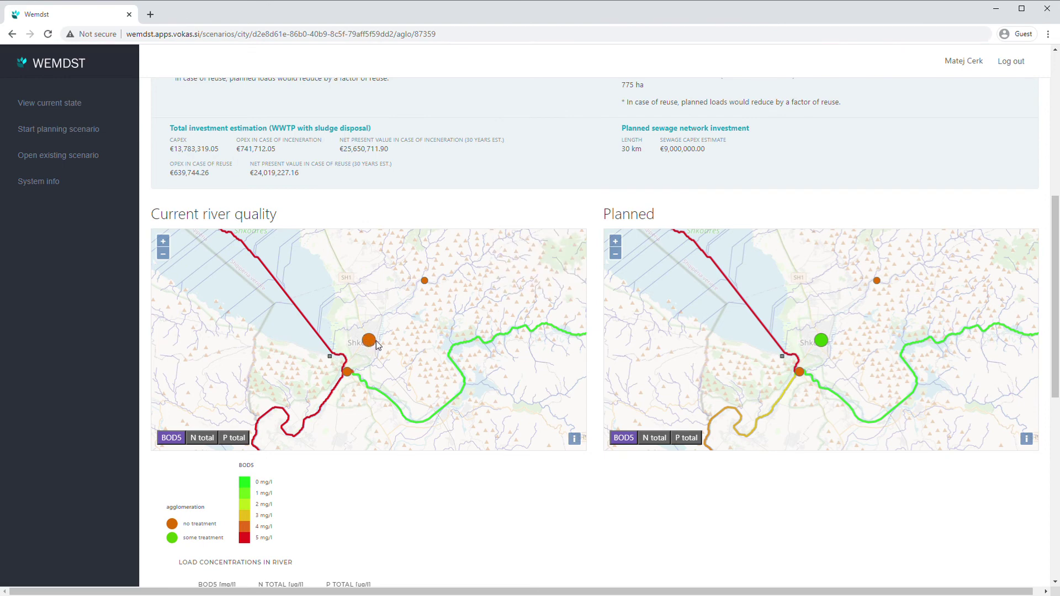
{"action": "mouse_move", "coordinate": [822, 342]}
{"action": "mouse_move", "coordinate": [801, 373]}
{"action": "mouse_move", "coordinate": [338, 391]}
{"action": "mouse_move", "coordinate": [787, 389]}
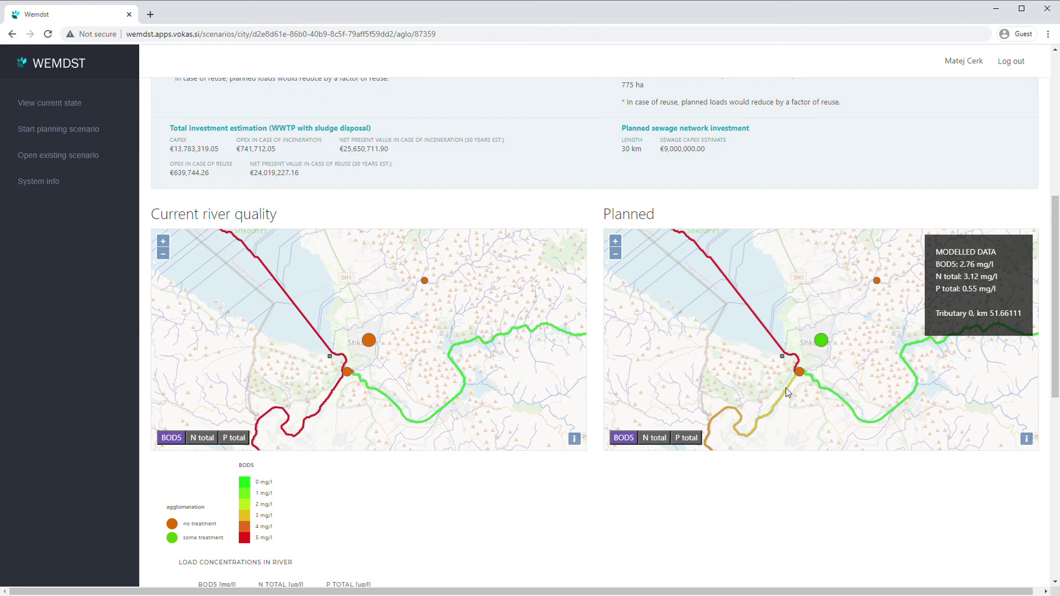
Compare BOD5 river quality downstream of Shkodër on the planned and current maps, showing the same river stretch in both.
{"action": "left_click_drag", "start_coordinate": [809, 406], "coordinate": [868, 321]}
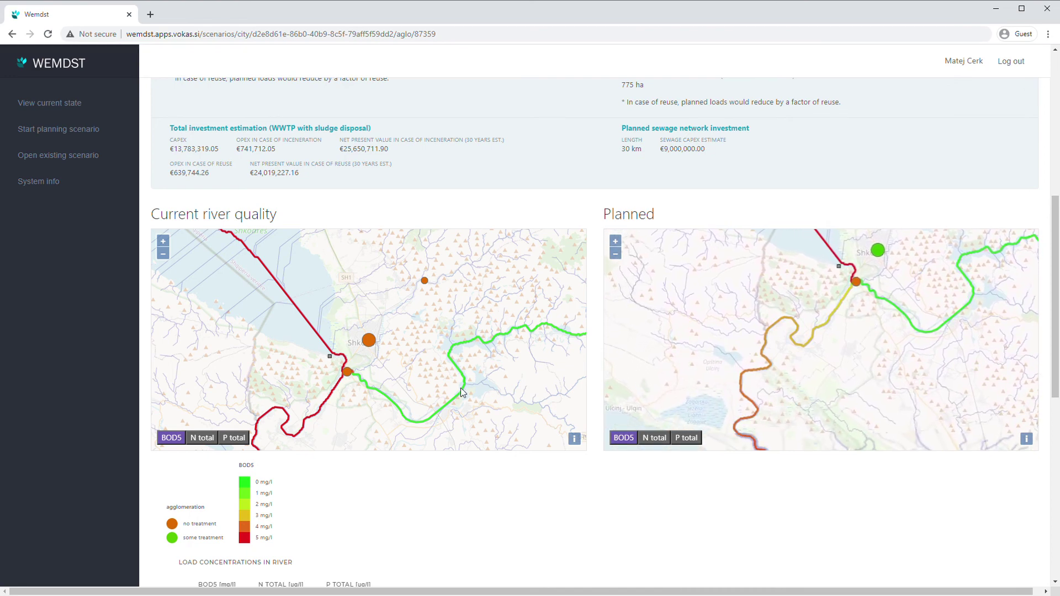
{"action": "left_click_drag", "start_coordinate": [427, 398], "coordinate": [475, 309]}
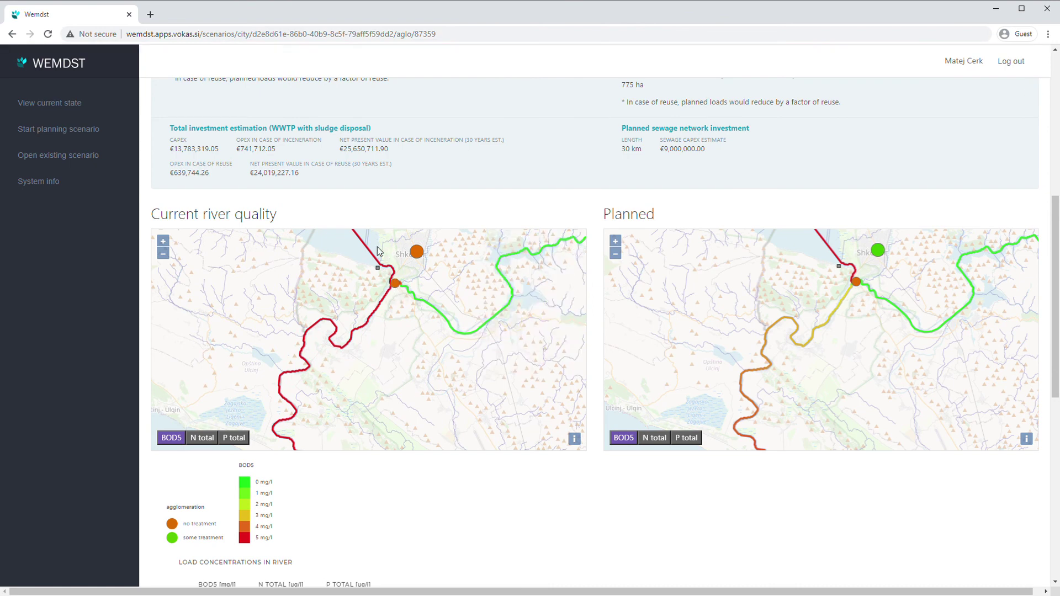
{"action": "mouse_move", "coordinate": [393, 285]}
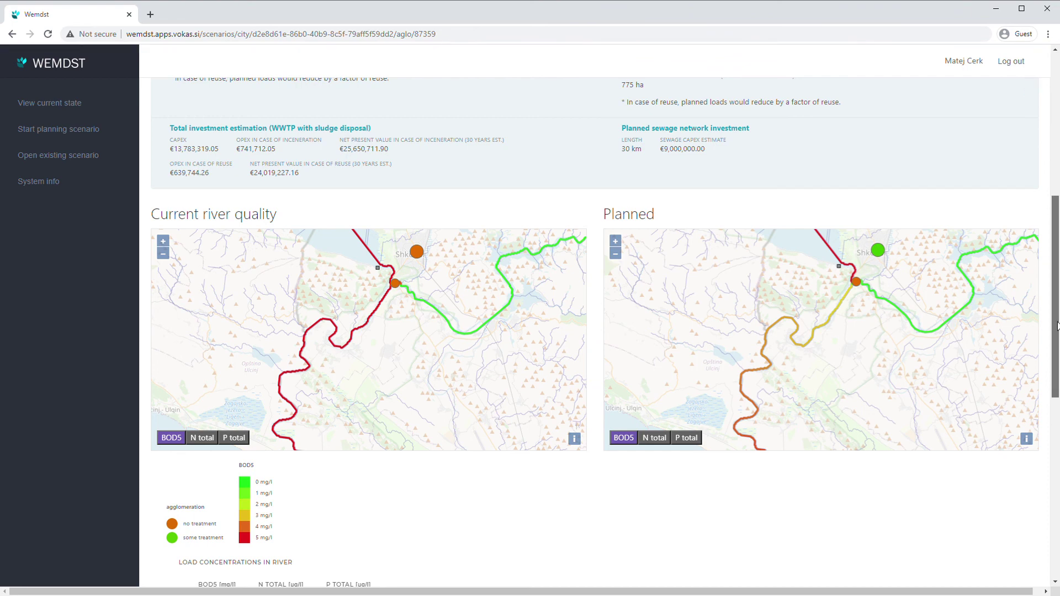
Examine the current and planned BOD5 concentrations along the river in the chart and the agglomerations table beneath it.
{"action": "left_click_drag", "start_coordinate": [1056, 325], "coordinate": [1056, 330]}
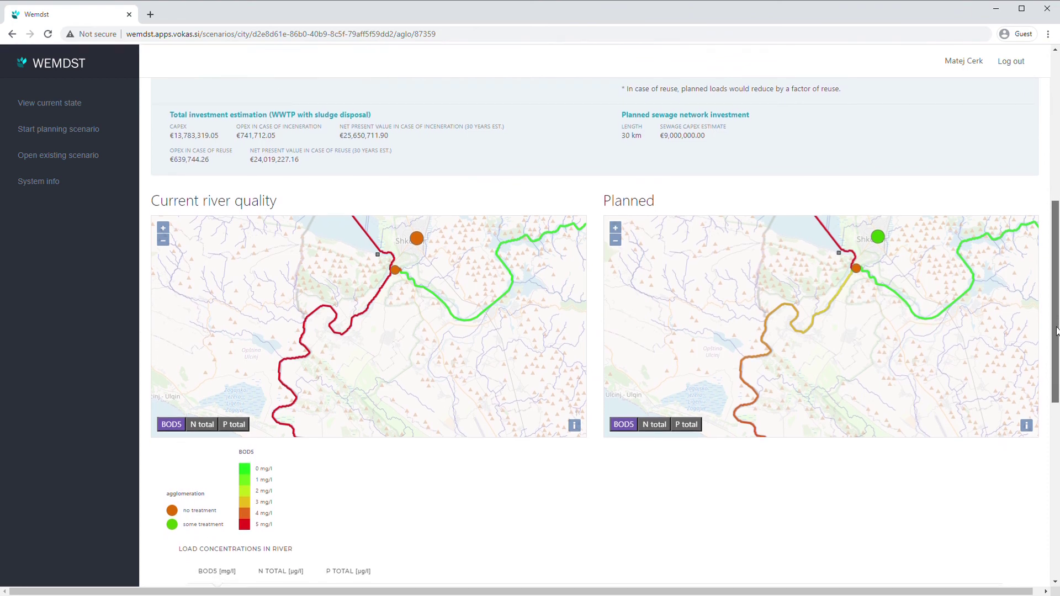
{"action": "left_click_drag", "start_coordinate": [1056, 330], "coordinate": [1038, 426]}
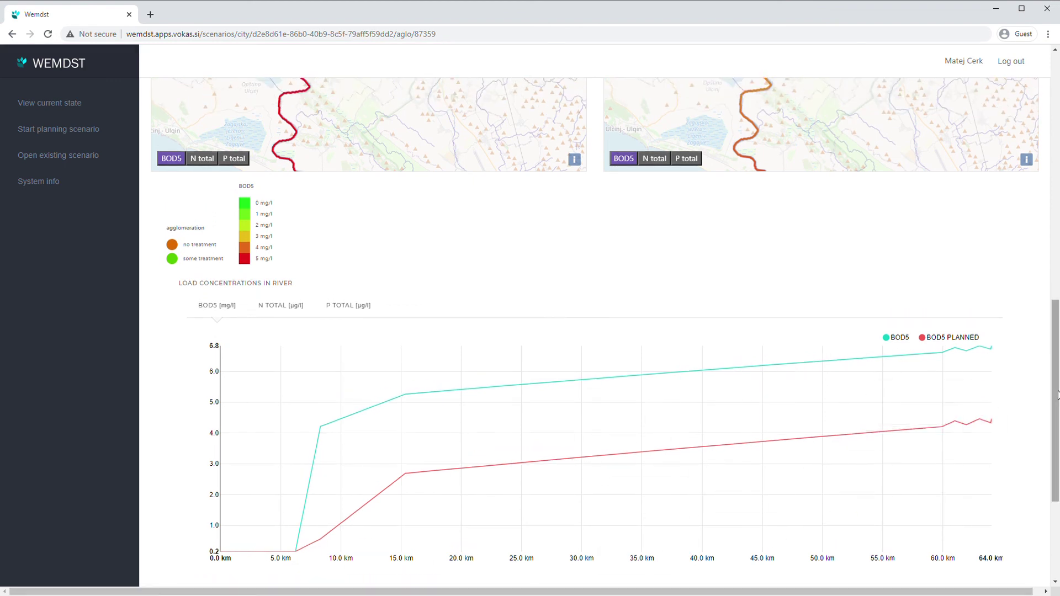
{"action": "scroll", "coordinate": [1056, 408], "scroll_direction": "down", "scroll_amount": 2}
{"action": "scroll", "coordinate": [1056, 409], "scroll_direction": "down", "scroll_amount": 3}
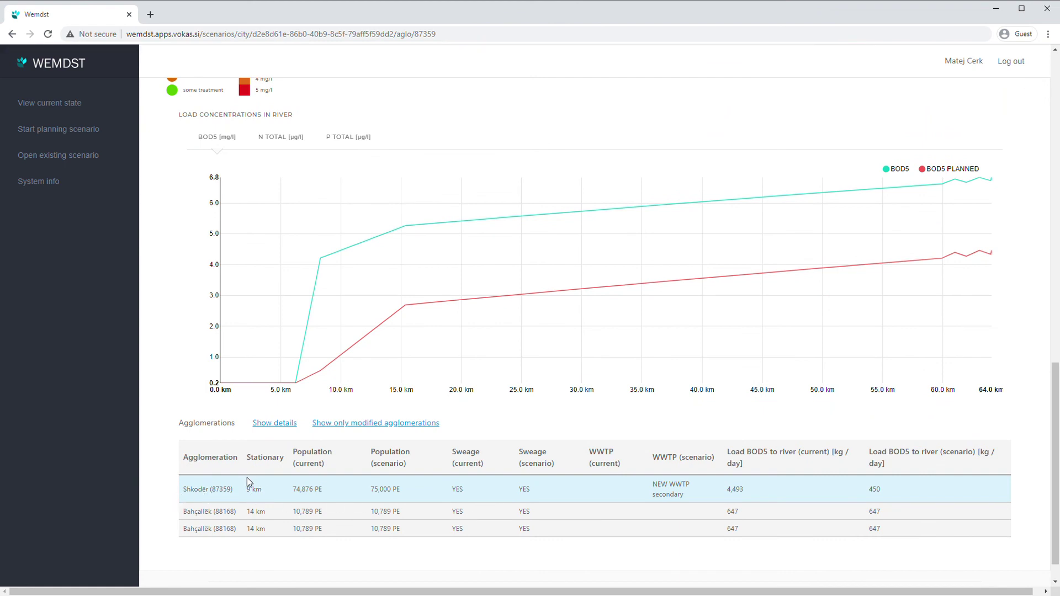
{"action": "mouse_move", "coordinate": [315, 312]}
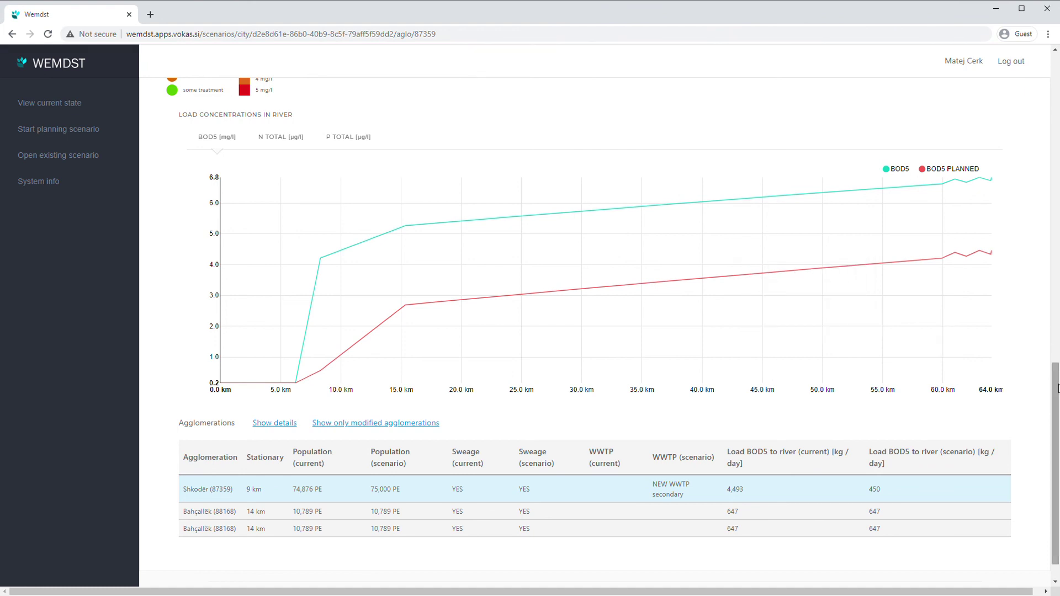
{"action": "scroll", "coordinate": [1057, 388], "scroll_direction": "down", "scroll_amount": 1}
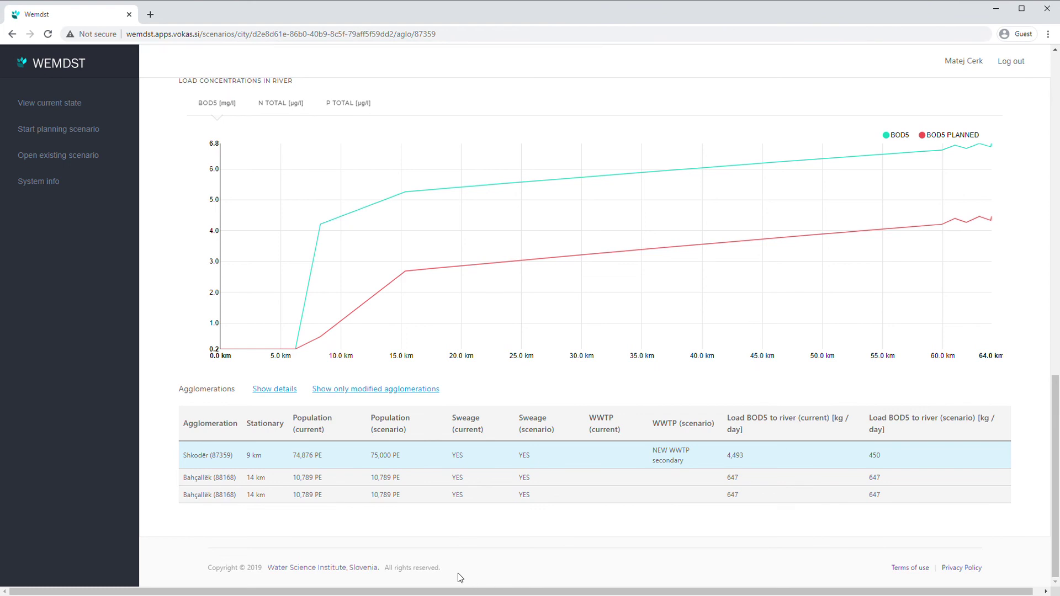
Show the agglomeration details and examine Shkodër's current and planned population, treatment efficiencies and loads, then return to the scenario summary.
{"action": "left_click", "coordinate": [274, 391]}
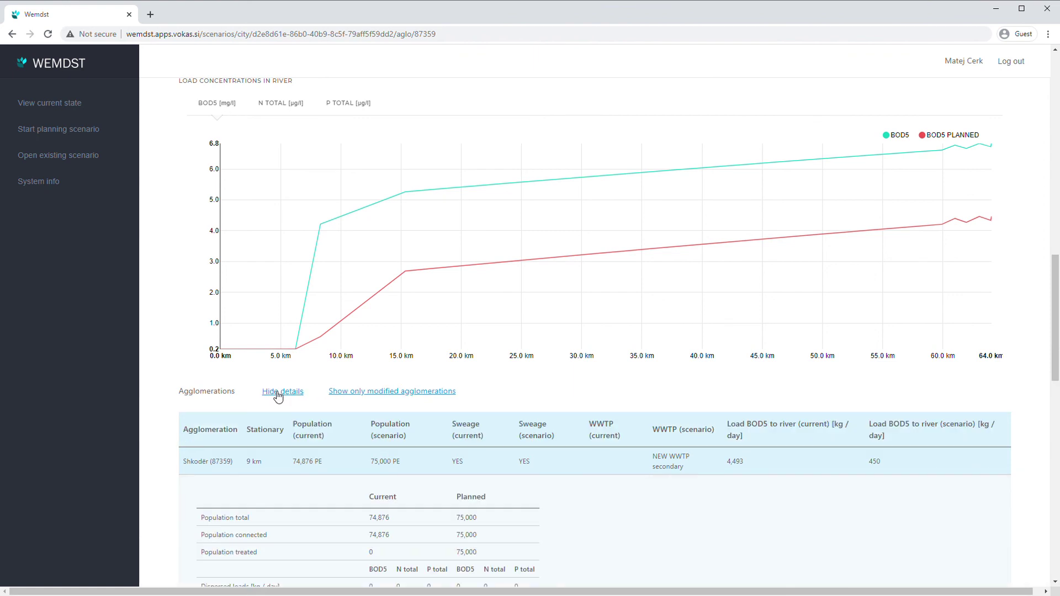
{"action": "left_click", "coordinate": [292, 393]}
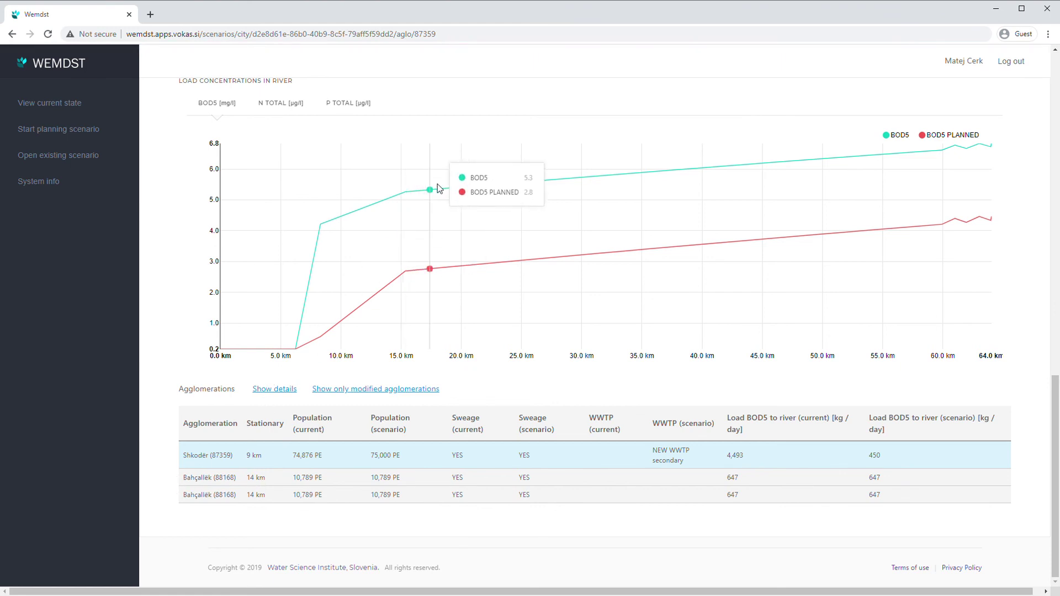
{"action": "left_click", "coordinate": [275, 389]}
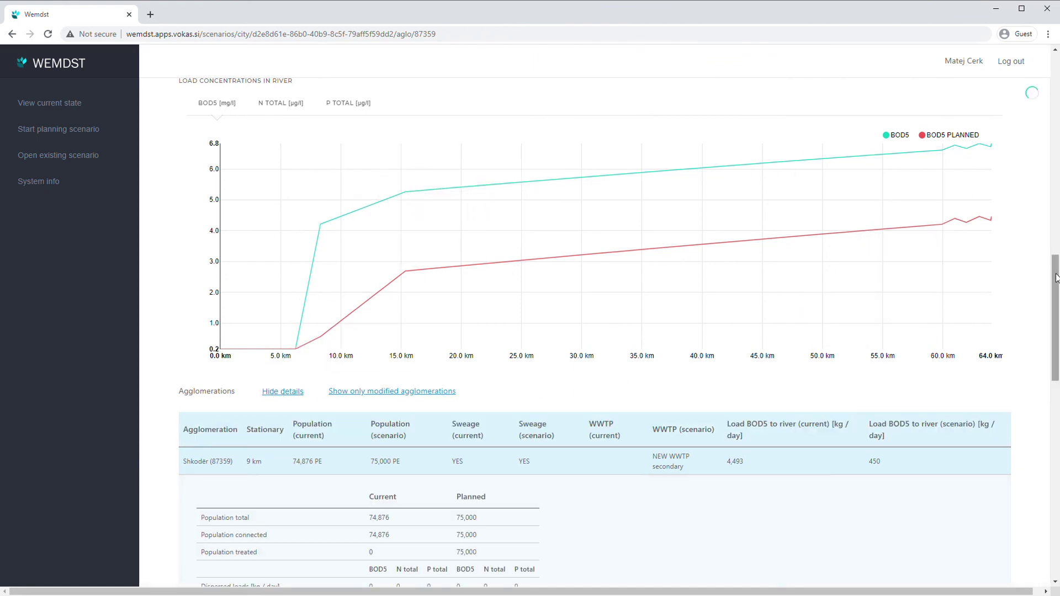
{"action": "left_click_drag", "start_coordinate": [1056, 278], "coordinate": [1056, 327]}
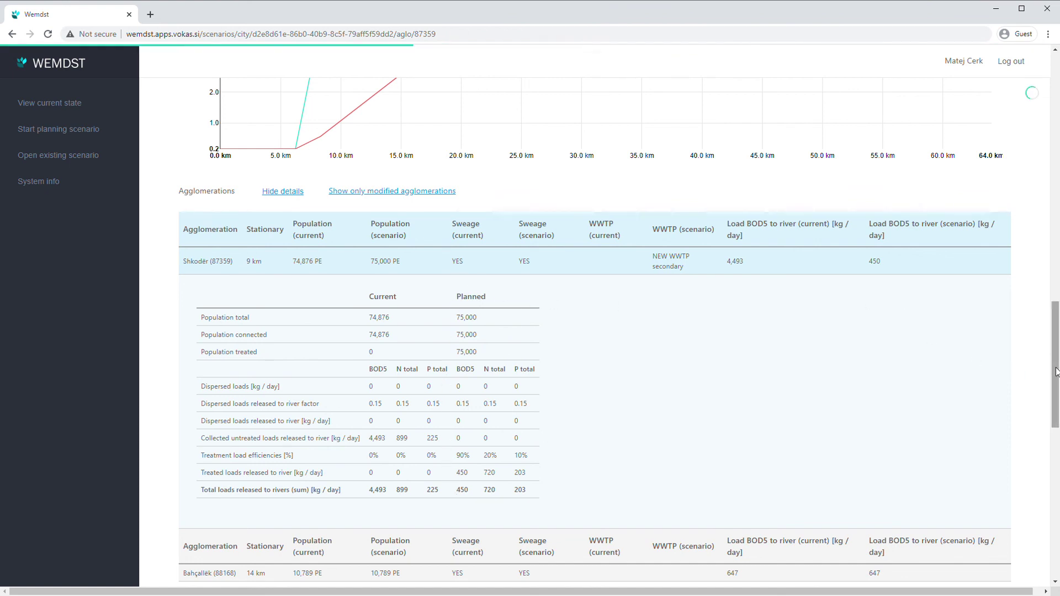
{"action": "left_click_drag", "start_coordinate": [1055, 371], "coordinate": [1054, 99]}
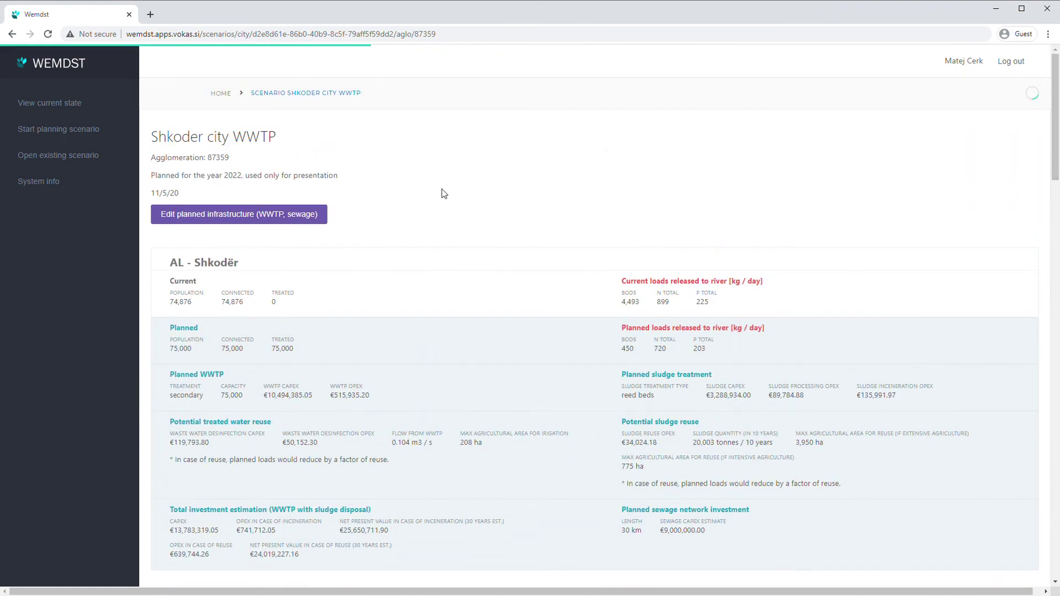